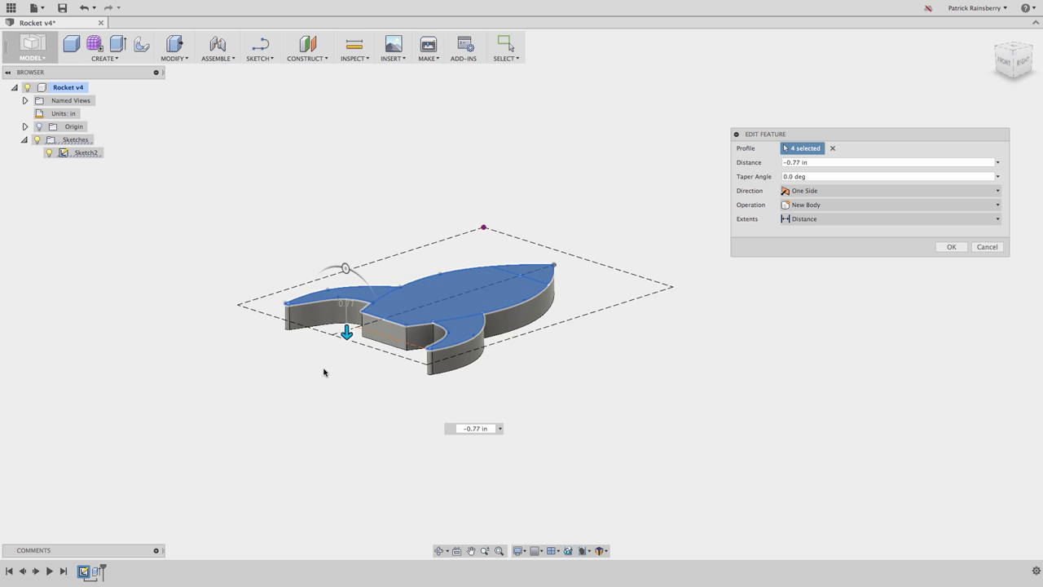
# Accept the rocket extrusion of the four profiles at -0.77 in as a new body
pyautogui.scroll(5, 324, 373)
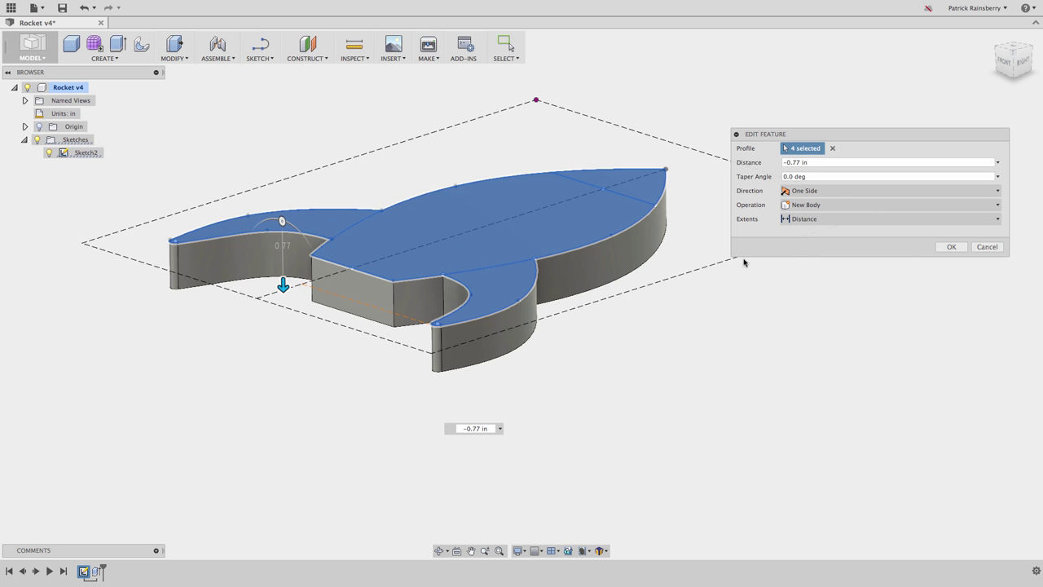
pyautogui.click(952, 247)
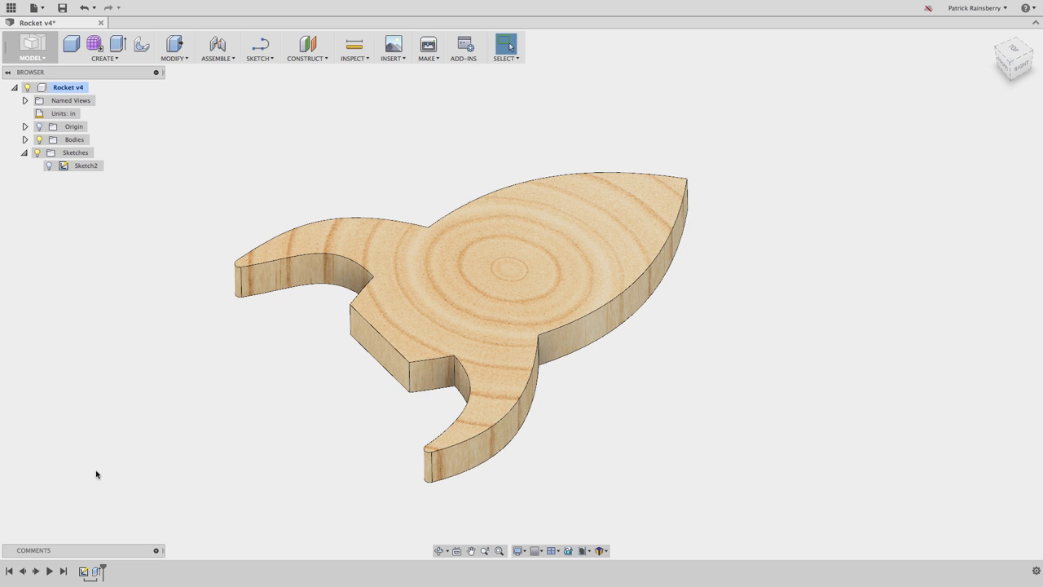
# Export the rocket sketch Sketch2 as a DXF file named new_rocket on the Desktop
pyautogui.rightClick(72, 166)
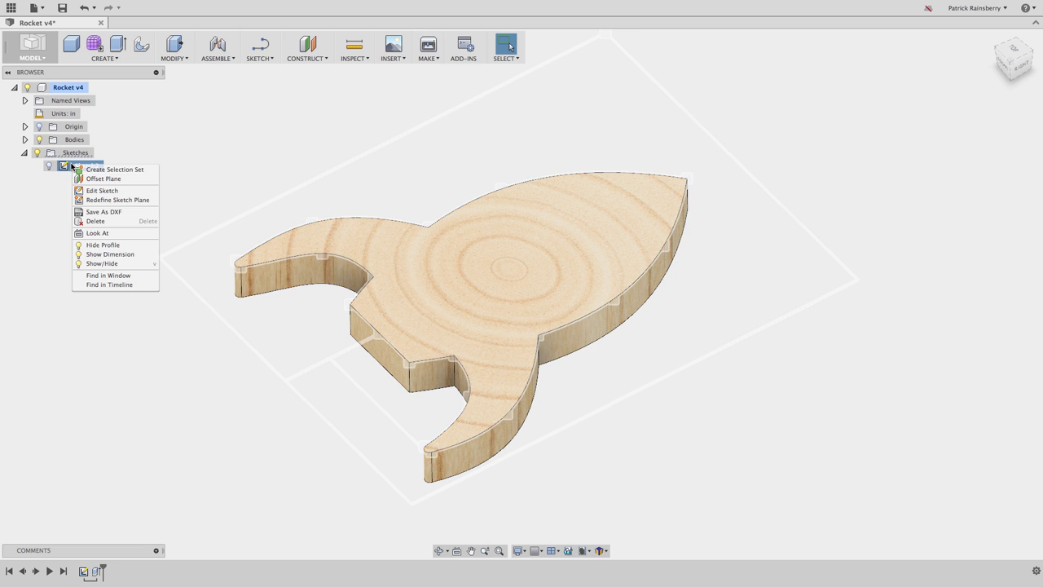
pyautogui.click(103, 212)
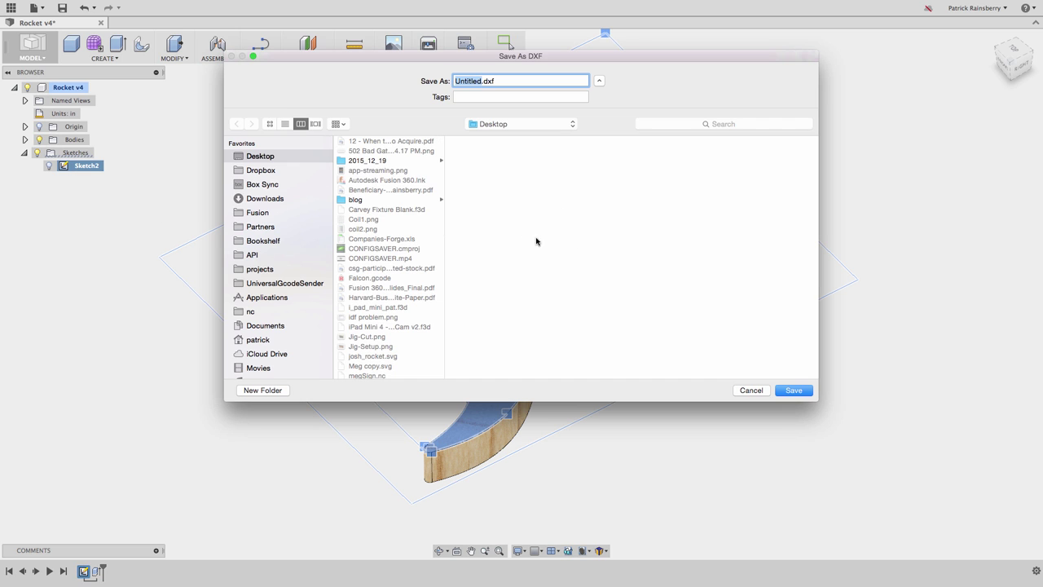
pyautogui.write('new_rocket')
pyautogui.press('Return')
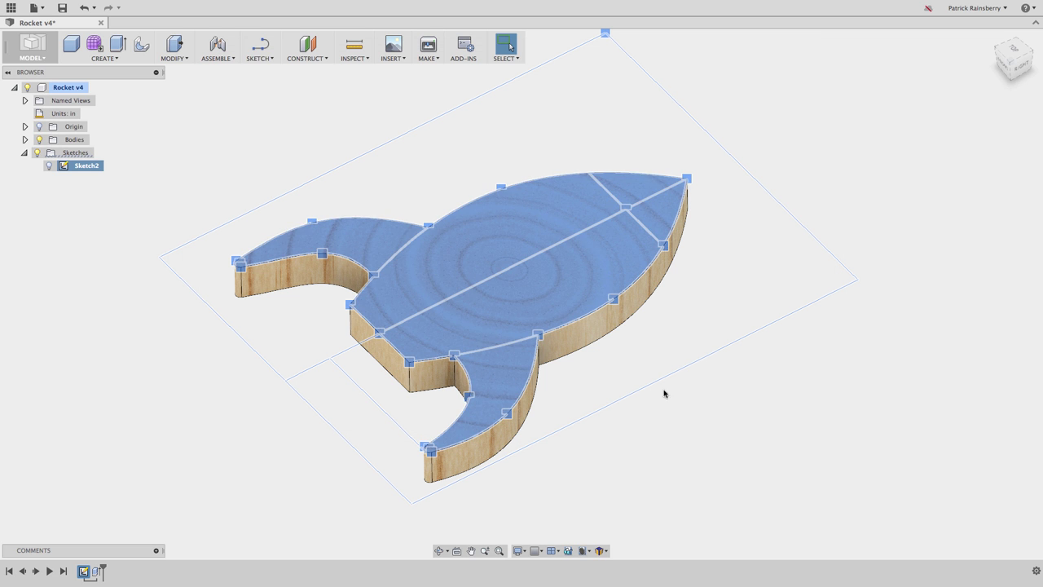
pyautogui.click(676, 397)
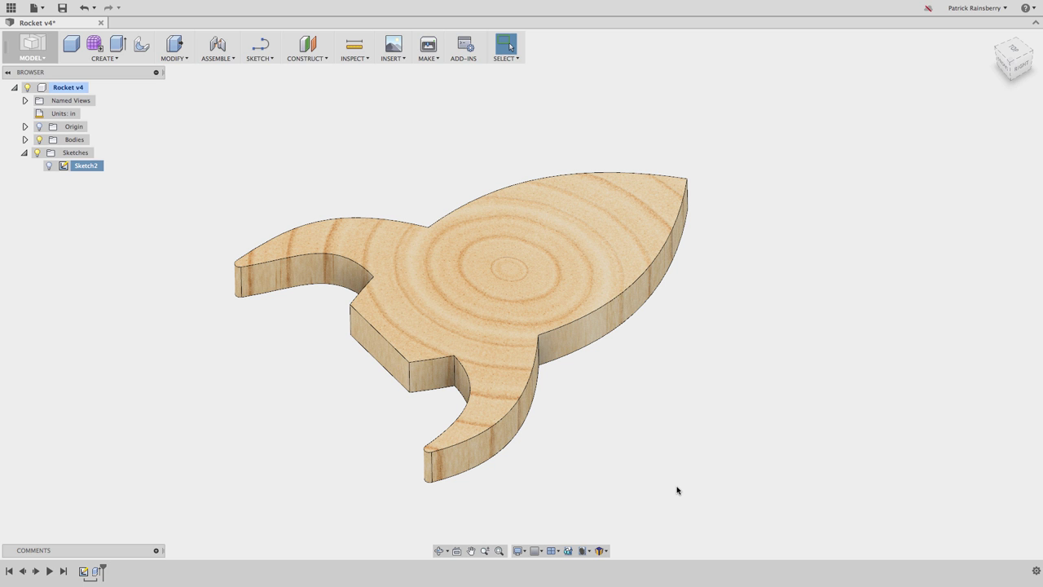
# Switch to Illustrator and open new_rocket.dxf from the Desktop at original size with 1 unit equal to 1 inch
pyautogui.press('super+Tab')
pyautogui.press('super+Tab')
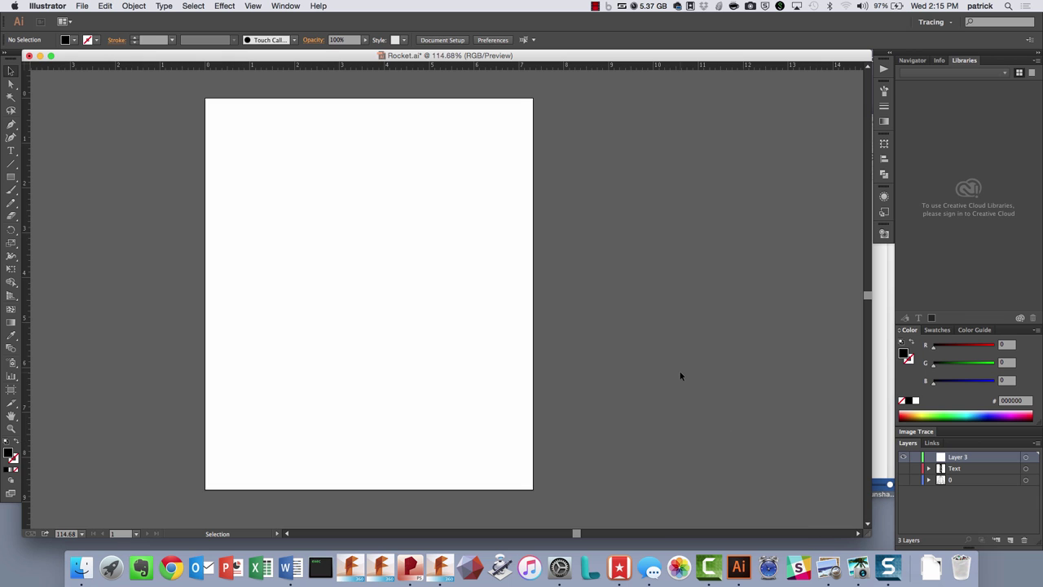
pyautogui.click(82, 6)
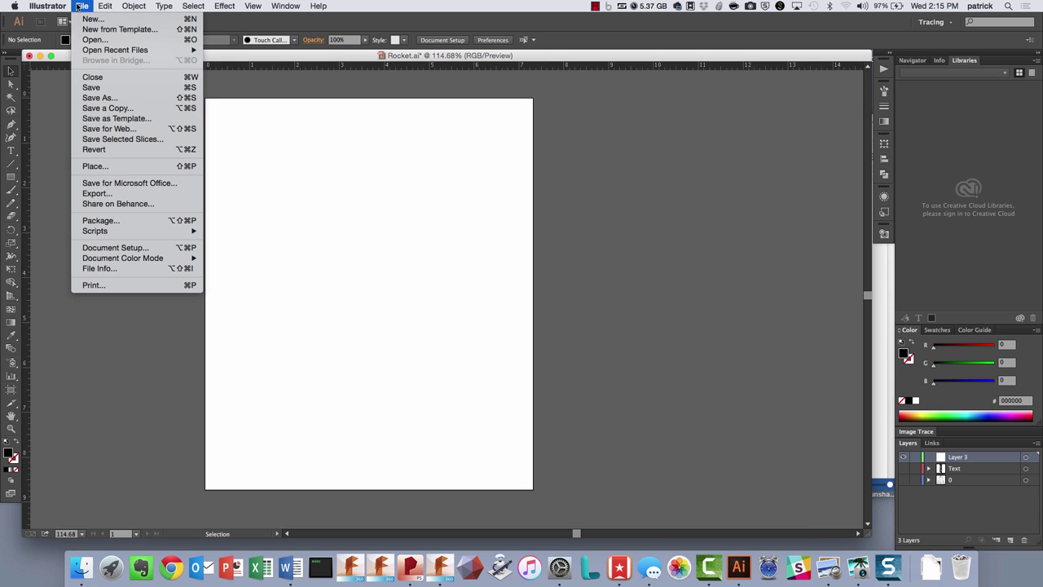
pyautogui.click(94, 39)
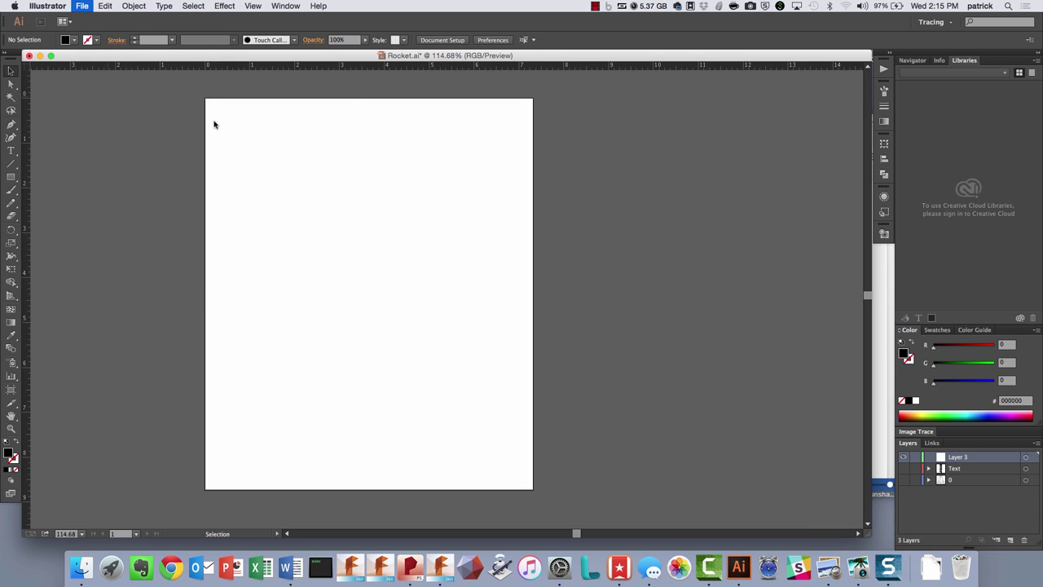
pyautogui.click(365, 131)
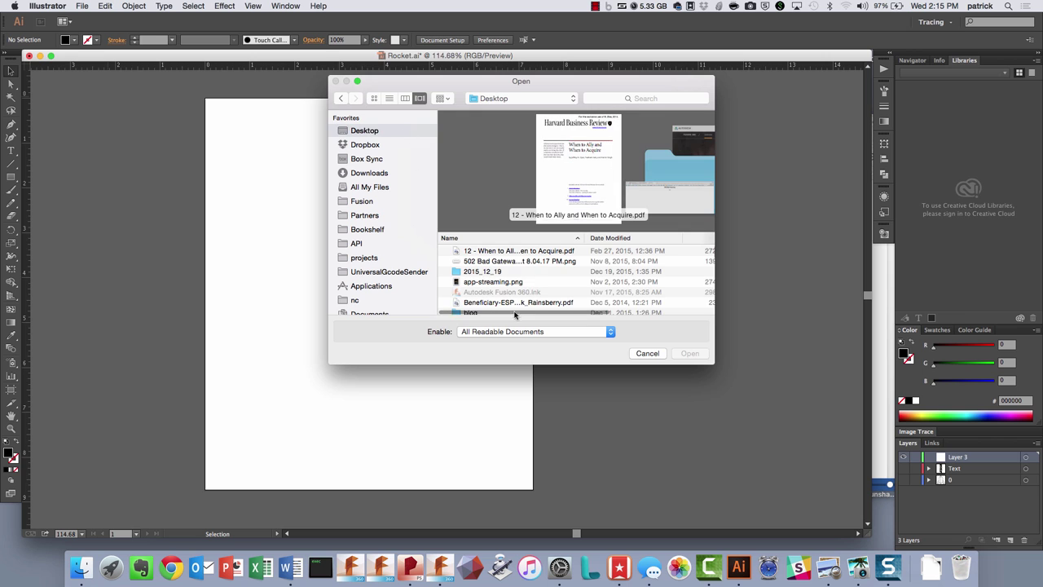
pyautogui.scroll(-10, 517, 278)
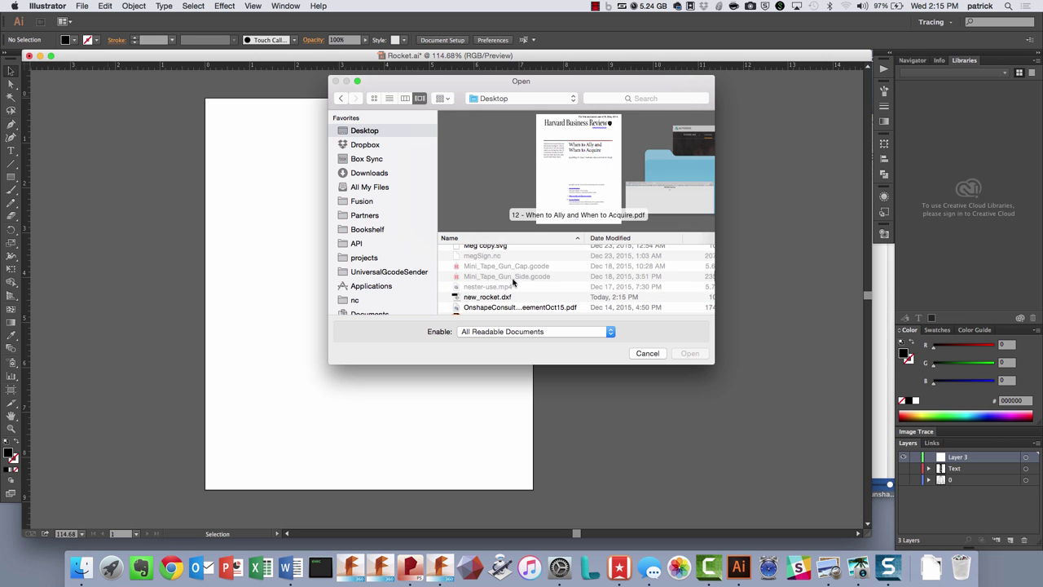
pyautogui.click(495, 297)
pyautogui.click(690, 354)
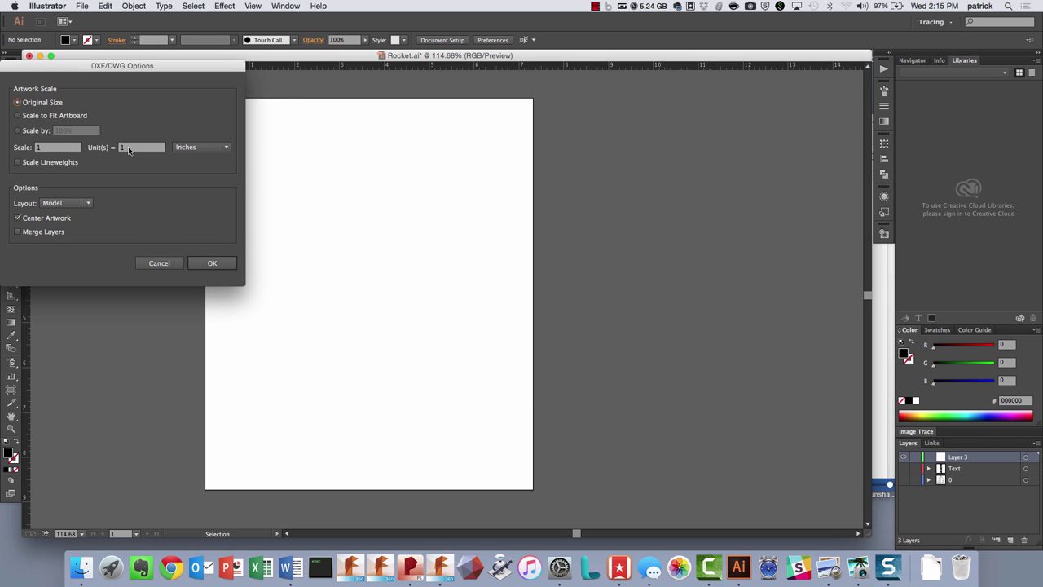
pyautogui.click(211, 264)
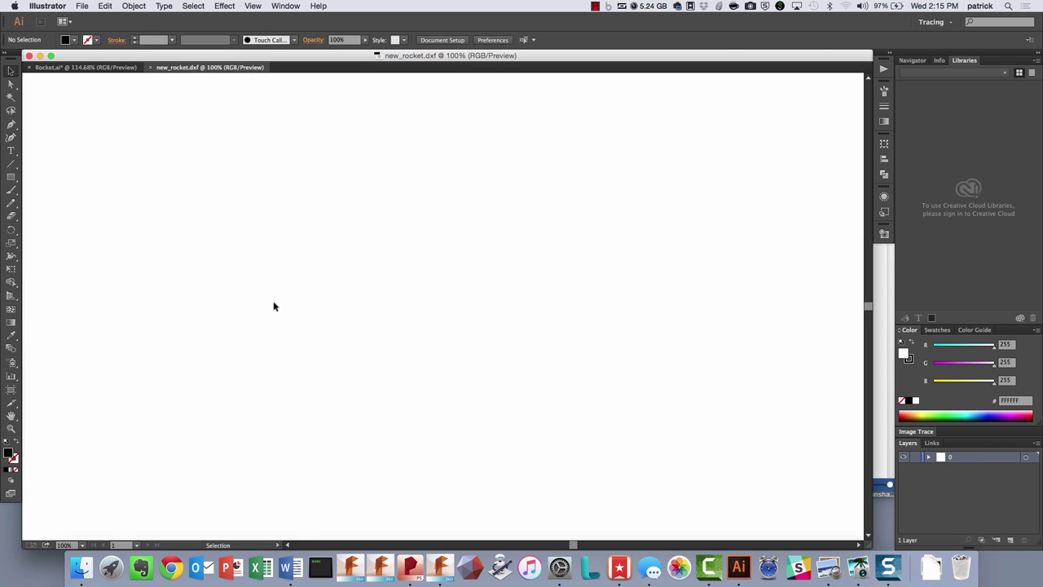
# Resize the artboard to 8 in wide by 10 in high so it matches the rectangle around the rocket
pyautogui.scroll(-3, 317, 330)
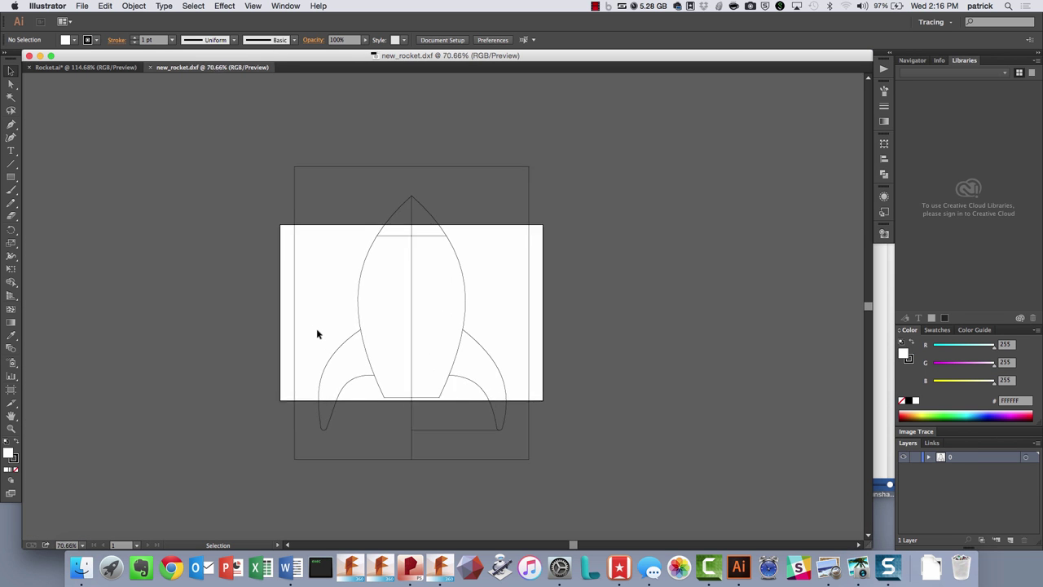
pyautogui.scroll(2, 317, 333)
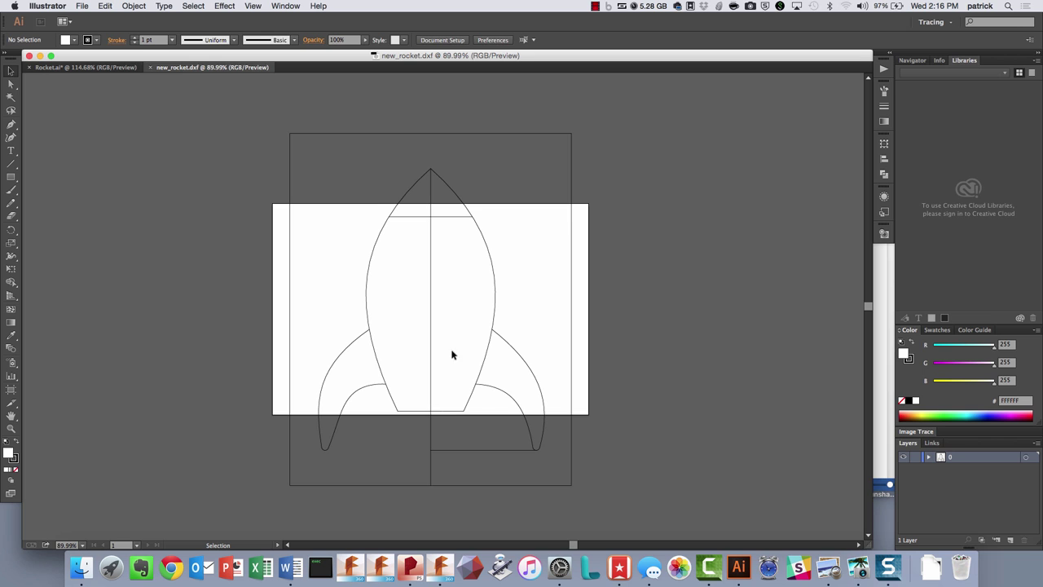
pyautogui.click(84, 6)
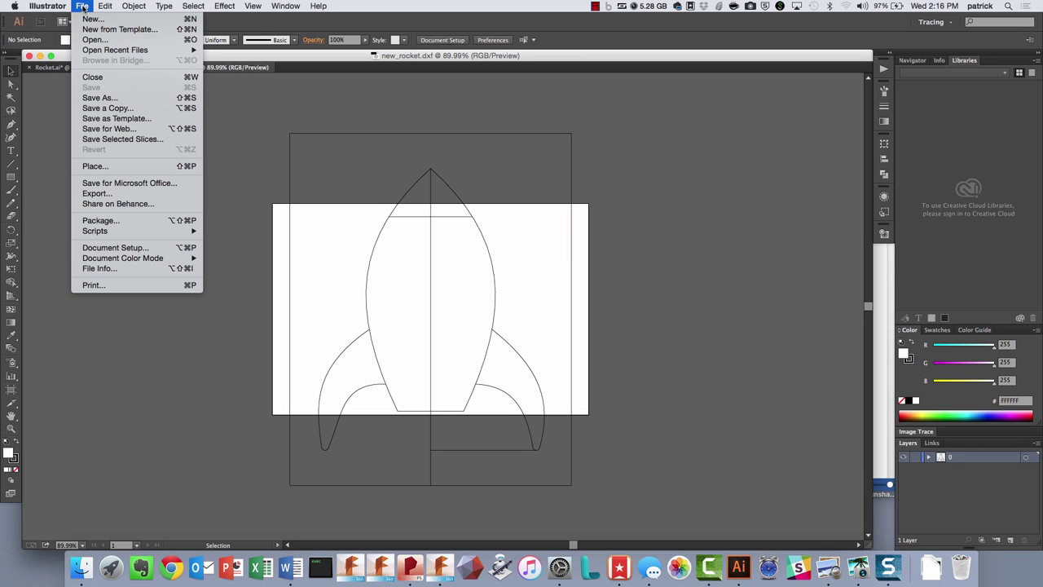
pyautogui.click(114, 247)
pyautogui.click(285, 157)
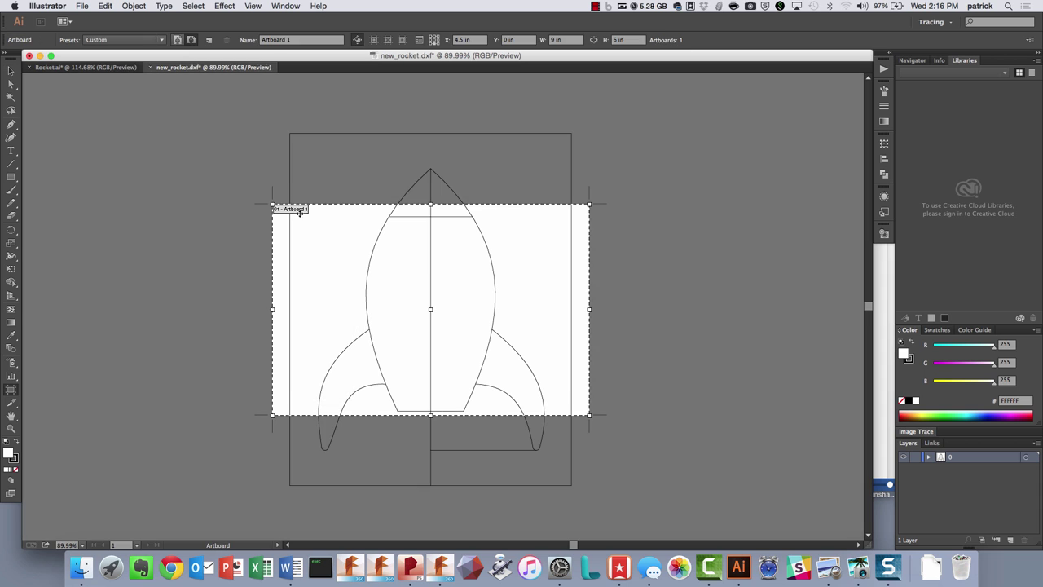
pyautogui.moveTo(272, 203); pyautogui.dragTo(290, 133)
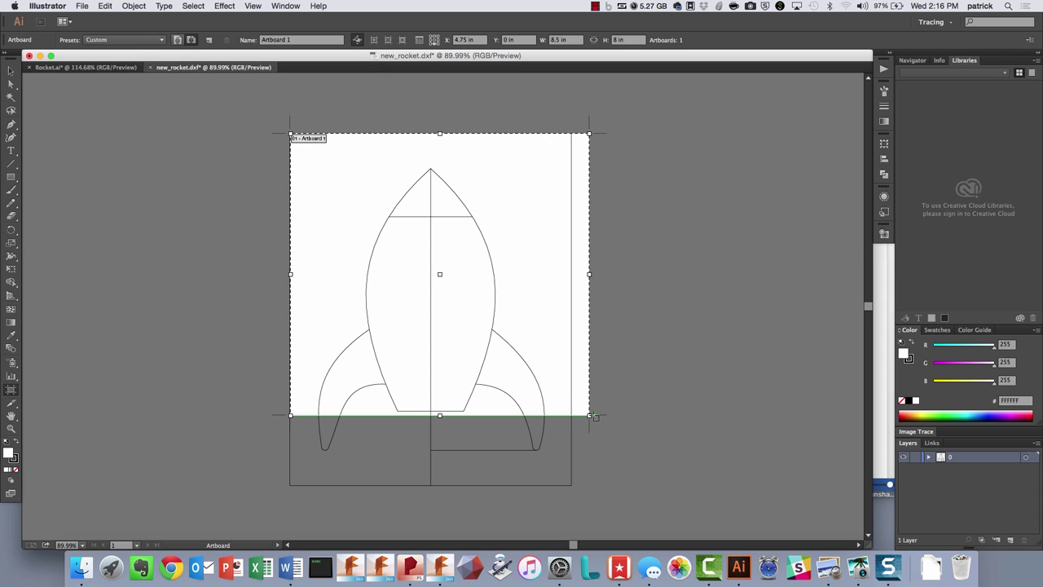
pyautogui.moveTo(589, 414); pyautogui.dragTo(572, 485)
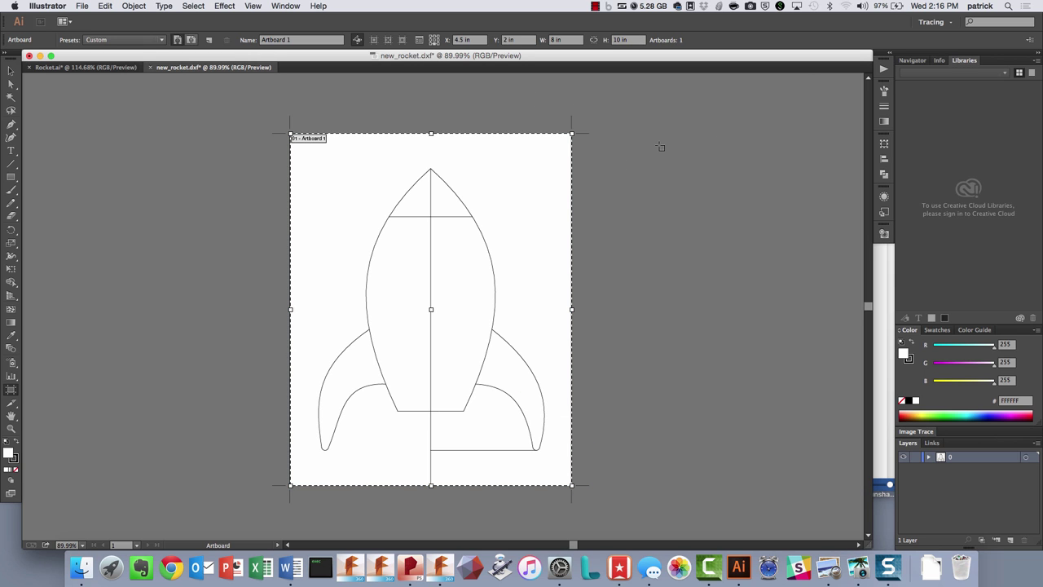
pyautogui.press('Return')
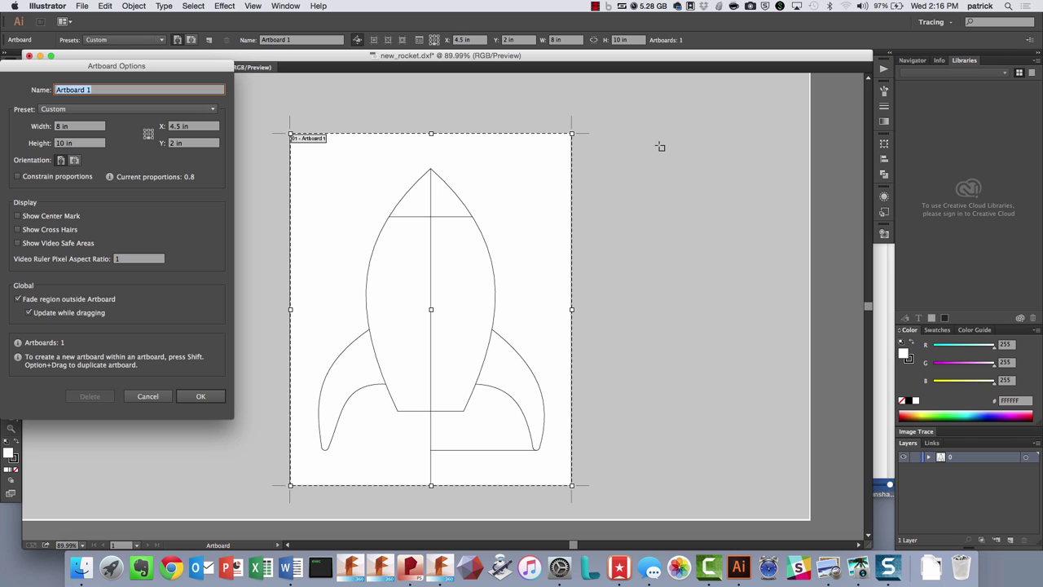
pyautogui.click(200, 396)
pyautogui.press('Escape')
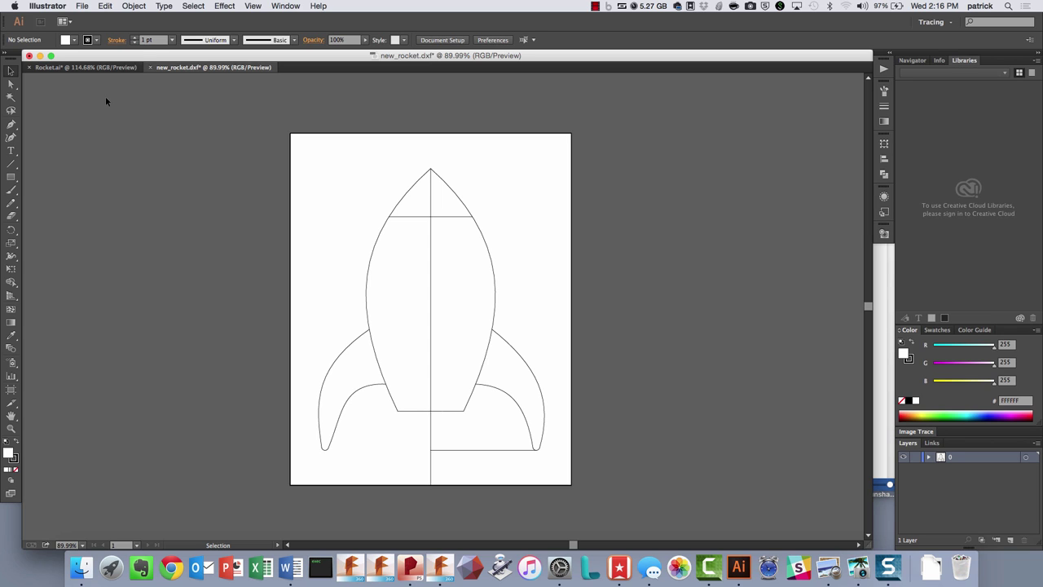
# Add the first name in capitals as text on the rocket body, enlarge it to about 109 pt and set its font to Mistral
pyautogui.click(13, 150)
pyautogui.click(394, 280)
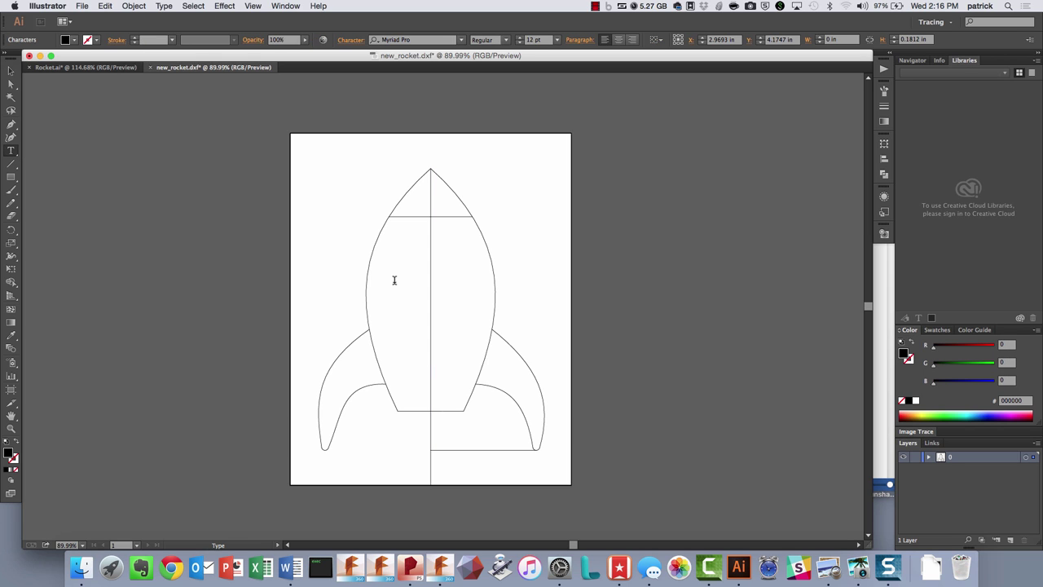
pyautogui.write('osHUA')
pyautogui.press('Escape')
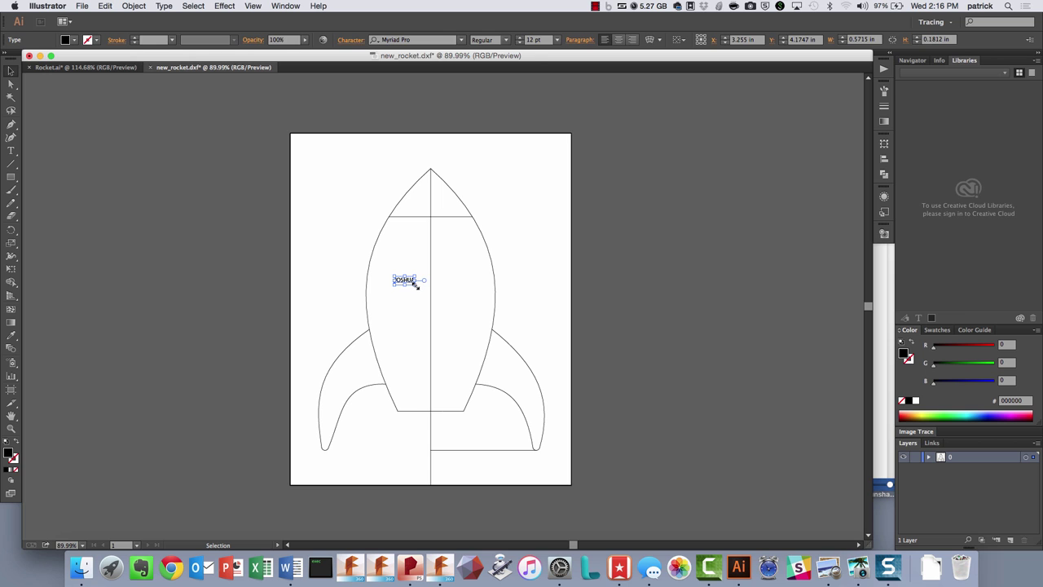
pyautogui.moveTo(416, 285); pyautogui.dragTo(641, 343)
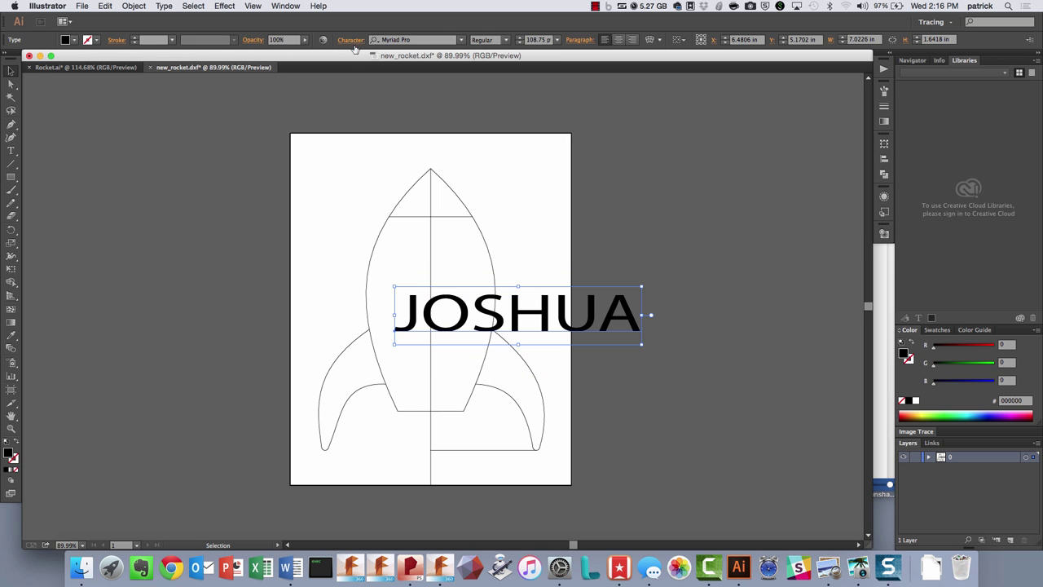
pyautogui.click(461, 39)
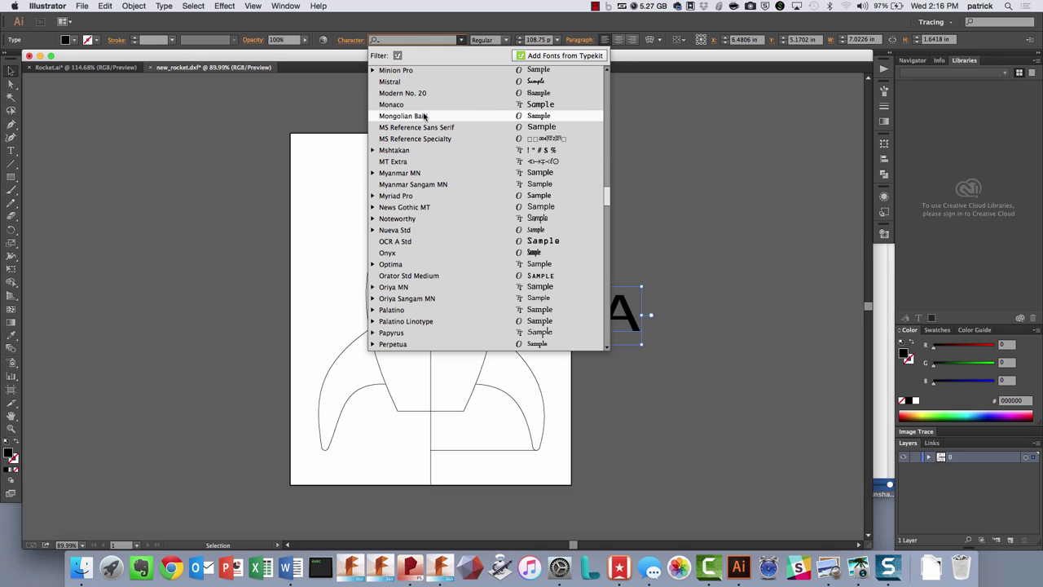
pyautogui.click(416, 81)
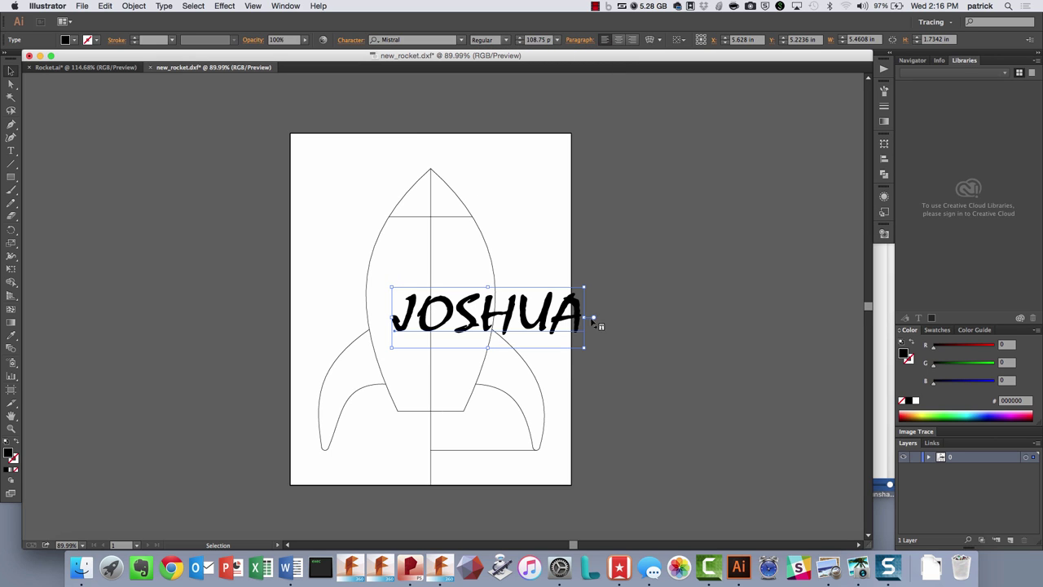
# Rotate the name text 90° counter-clockwise, shorten it to about 5.1 in and centre it on the rocket body below the nose line
pyautogui.moveTo(592, 317); pyautogui.dragTo(487, 214)
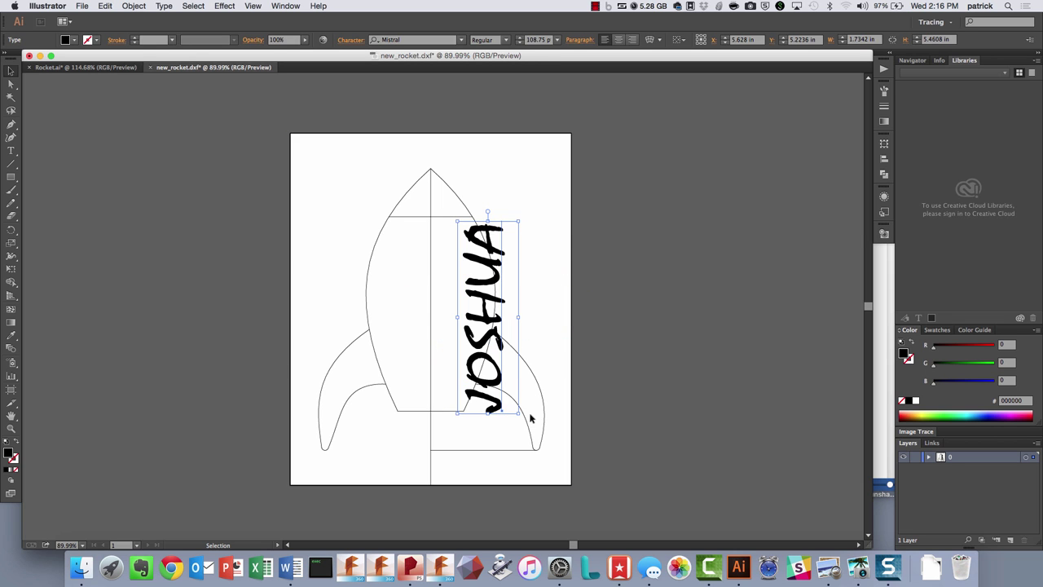
pyautogui.moveTo(471, 358); pyautogui.dragTo(417, 351)
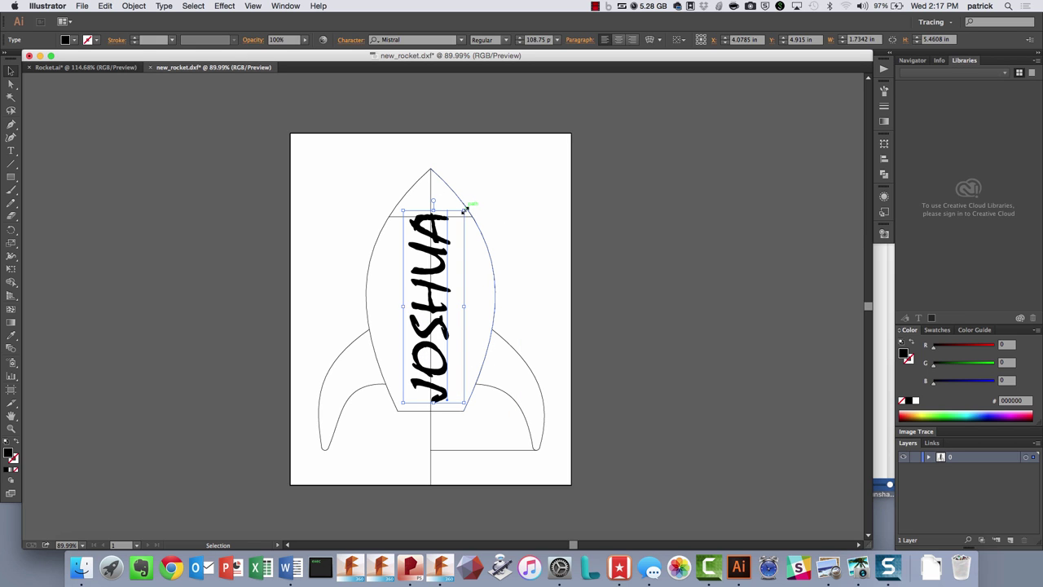
pyautogui.moveTo(462, 213)
pyautogui.mouseDown()
pyautogui.moveTo(464, 229)
pyautogui.moveTo(466, 215)
pyautogui.moveTo(445, 222)
pyautogui.mouseUp()
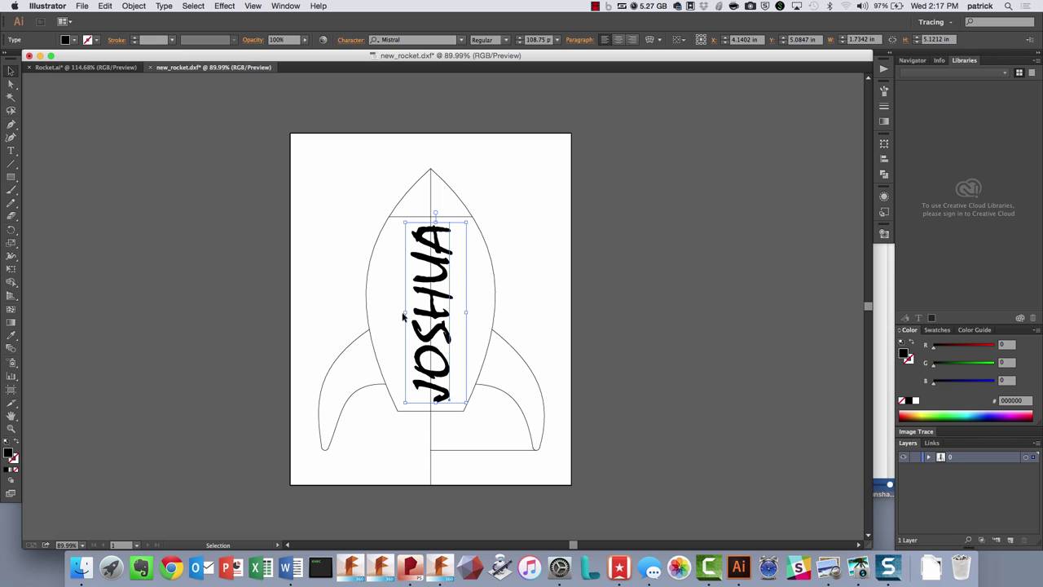
pyautogui.moveTo(402, 317); pyautogui.dragTo(432, 334)
pyautogui.click(582, 323)
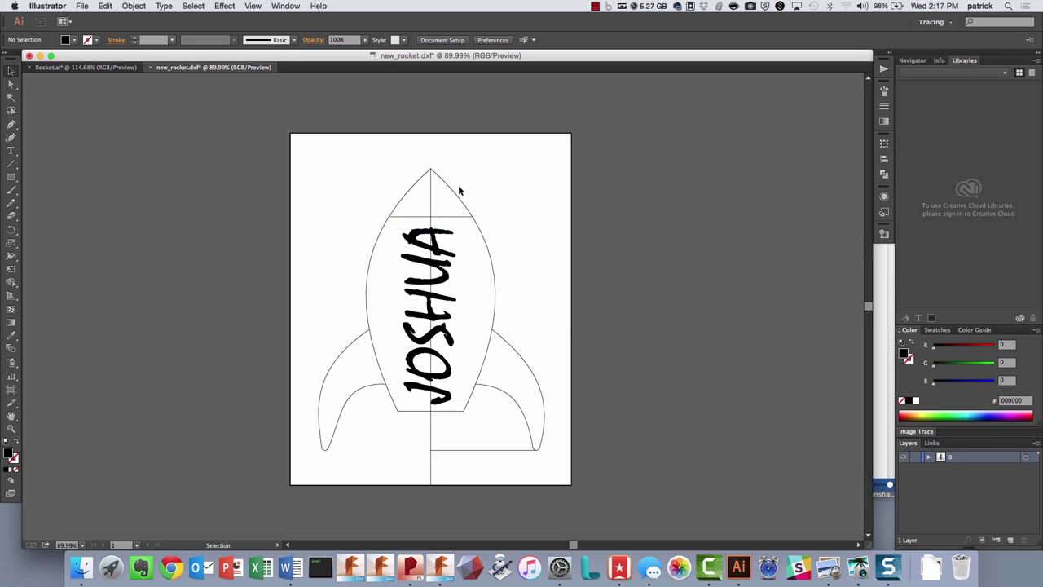
# Create a new layer, move the name text onto it, and hide layer 0 with the rocket outline
pyautogui.click(929, 457)
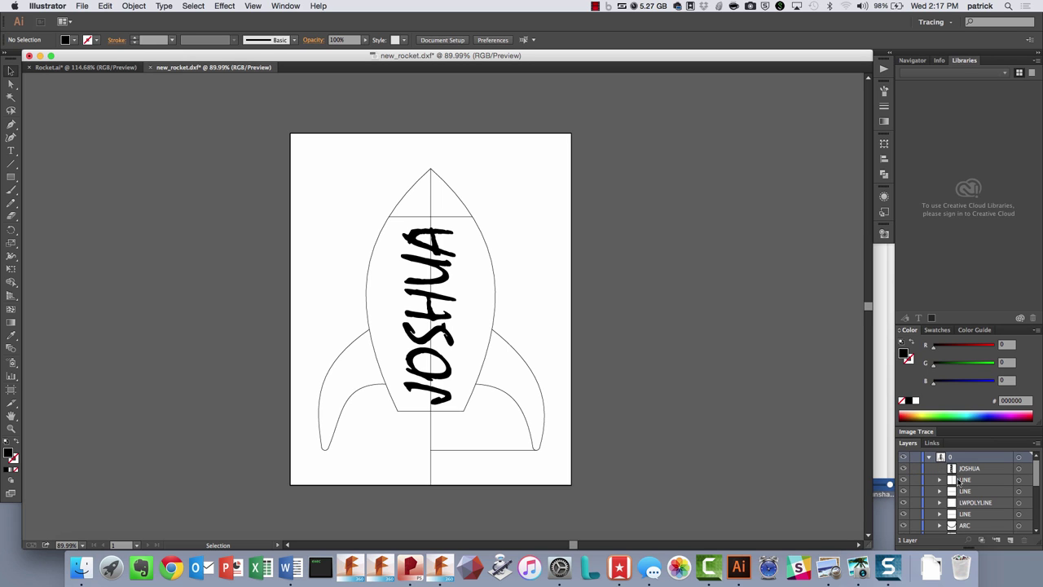
pyautogui.click(1010, 540)
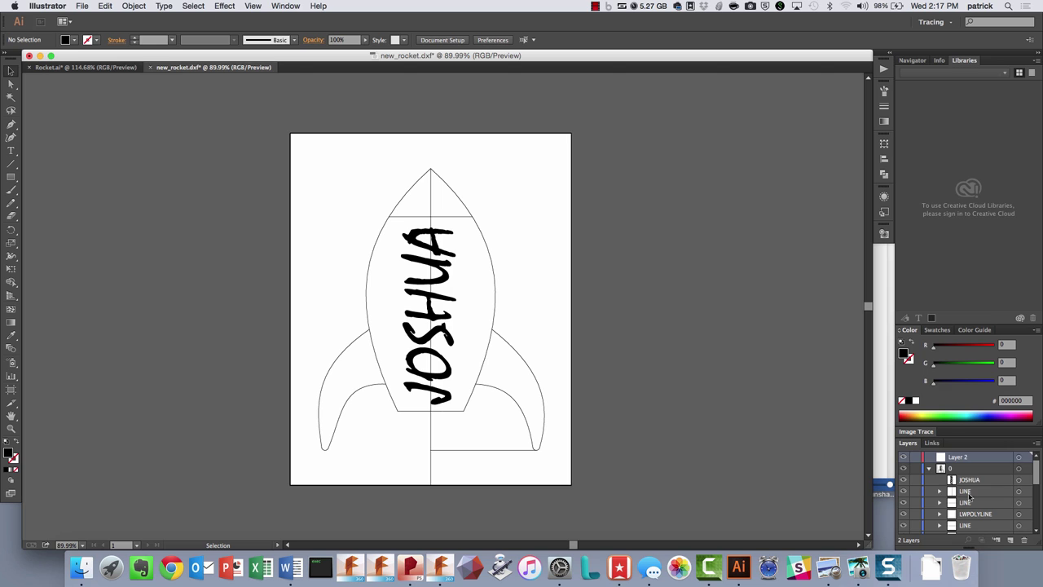
pyautogui.moveTo(970, 480); pyautogui.dragTo(966, 457)
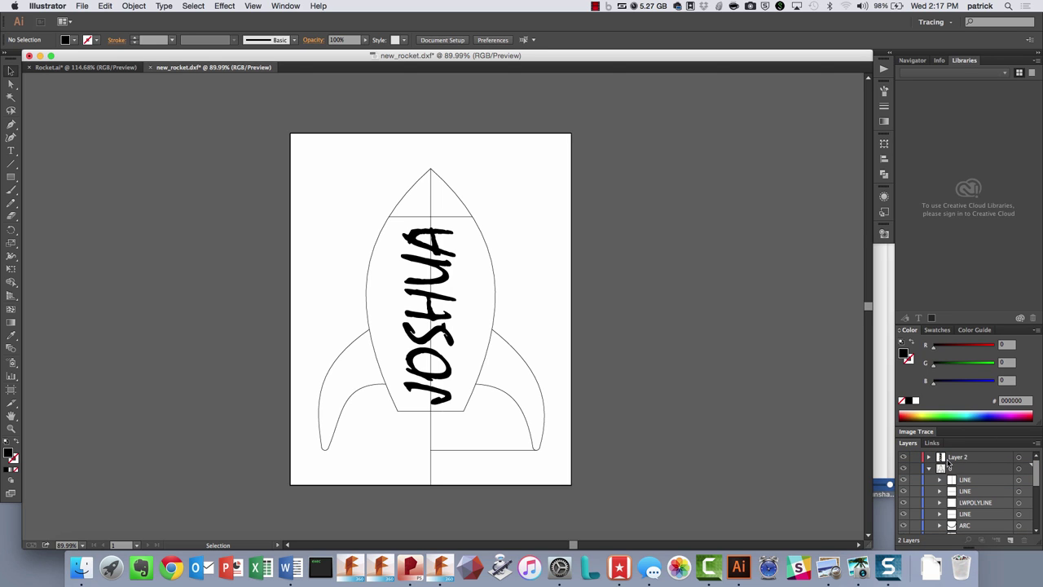
pyautogui.click(929, 458)
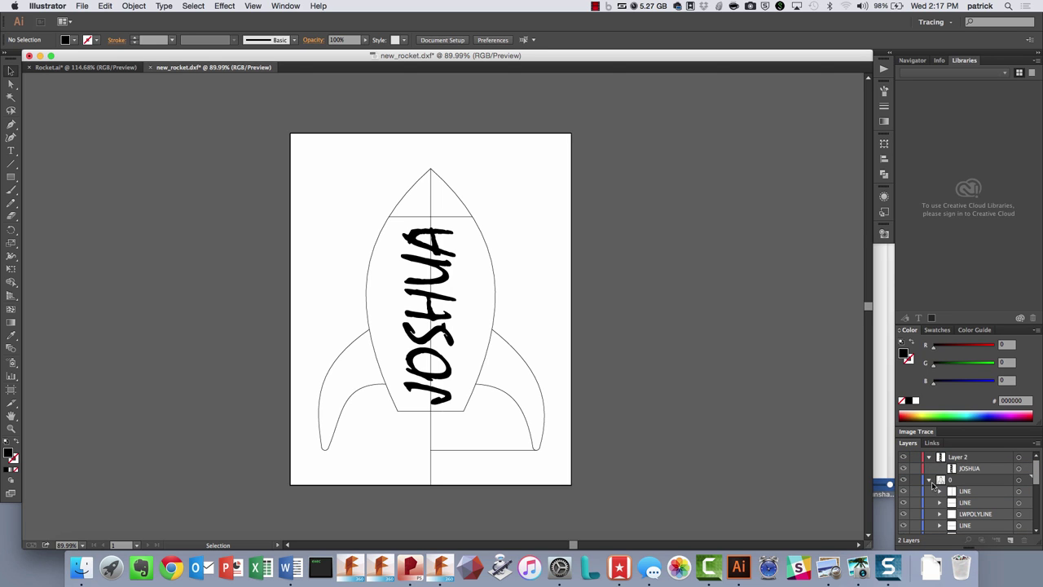
pyautogui.click(929, 480)
pyautogui.click(903, 480)
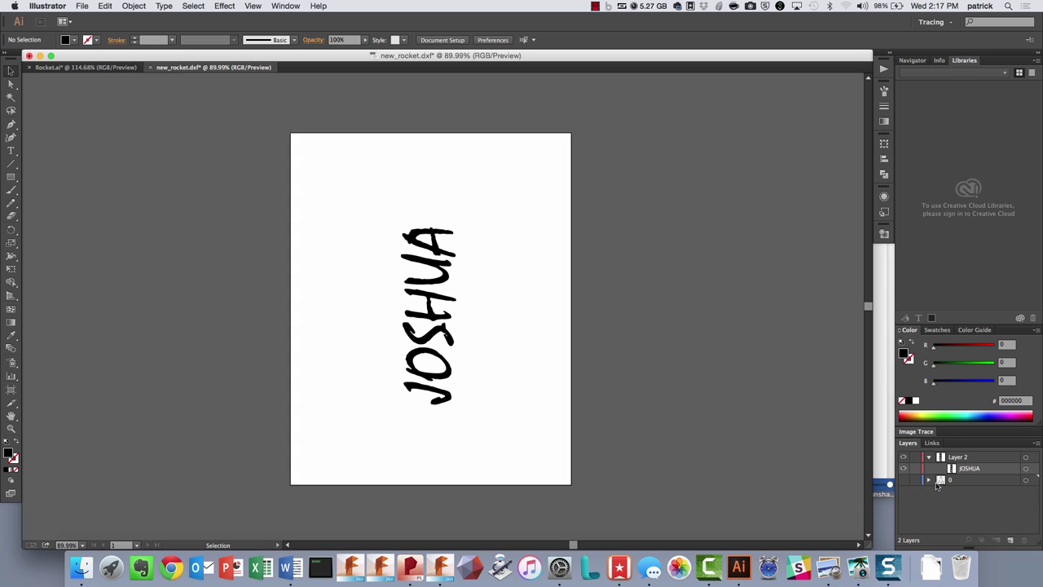
# Delete layer 0 with the rocket outline, keeping only the layer that holds the name text
pyautogui.click(945, 482)
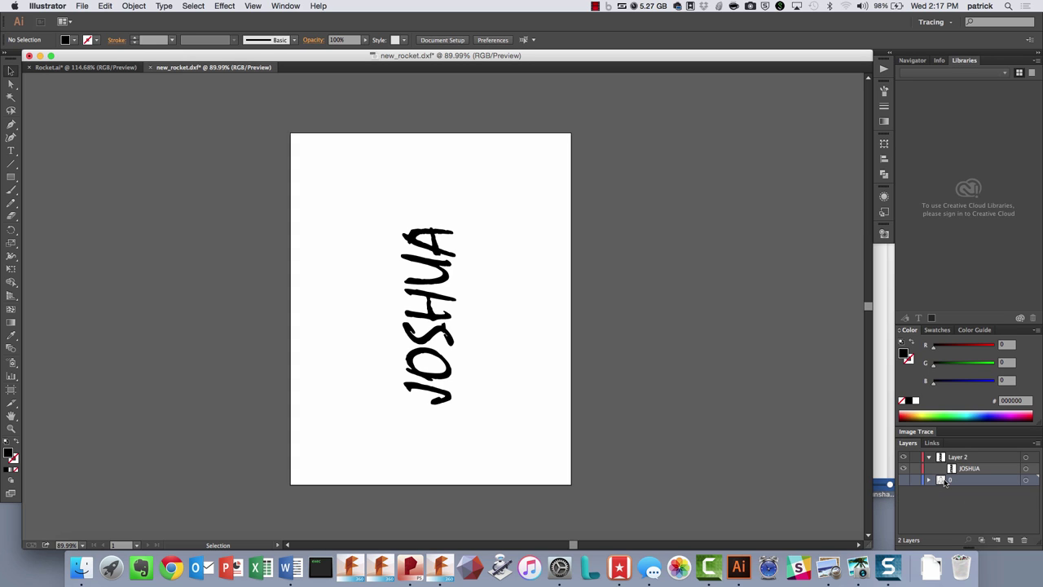
pyautogui.click(903, 481)
pyautogui.click(903, 480)
pyautogui.moveTo(944, 482); pyautogui.dragTo(1028, 542)
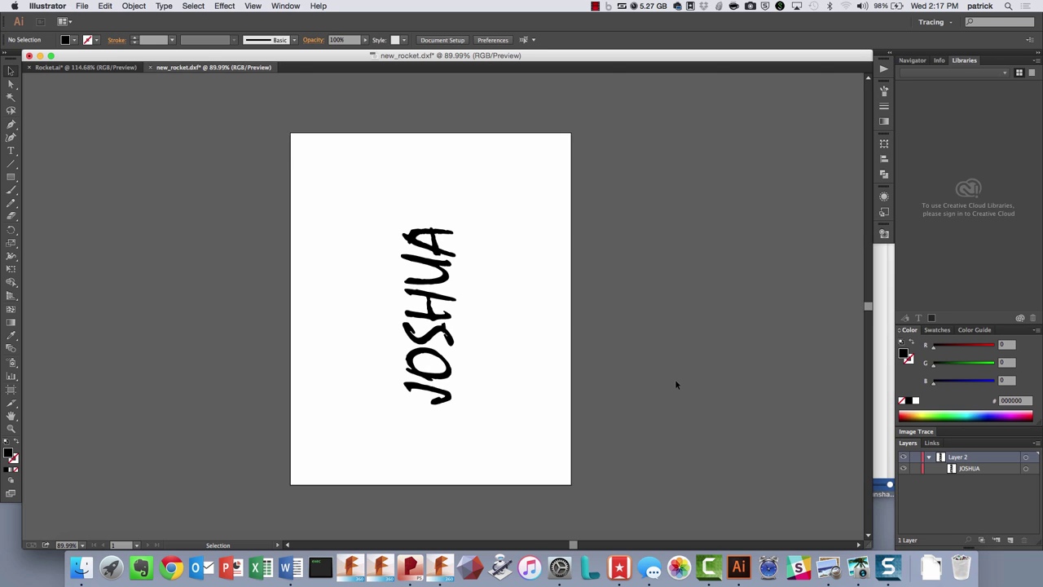
# Convert the name text on the artboard to outlines
pyautogui.click(434, 356)
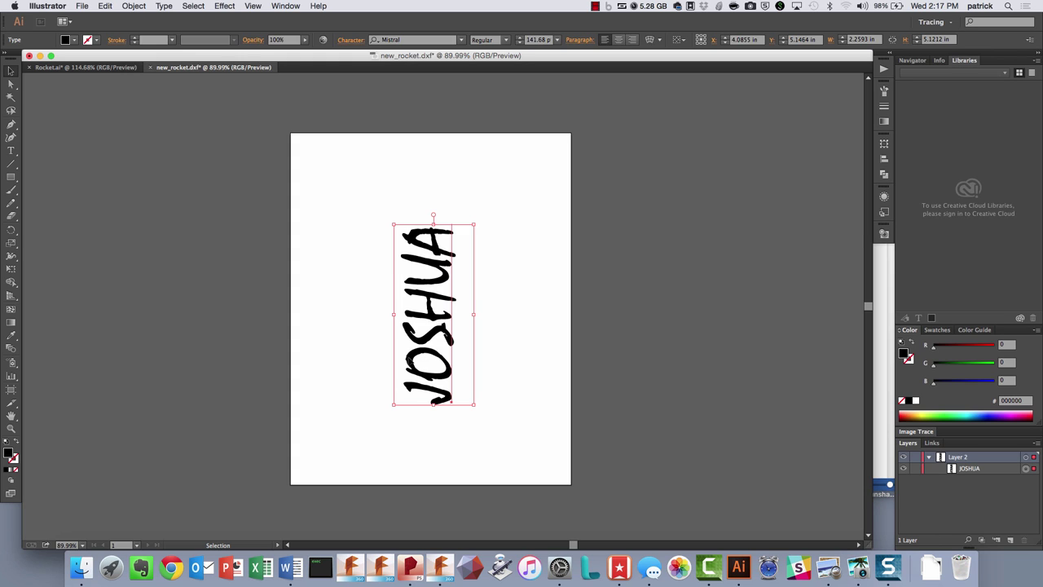
pyautogui.rightClick(408, 359)
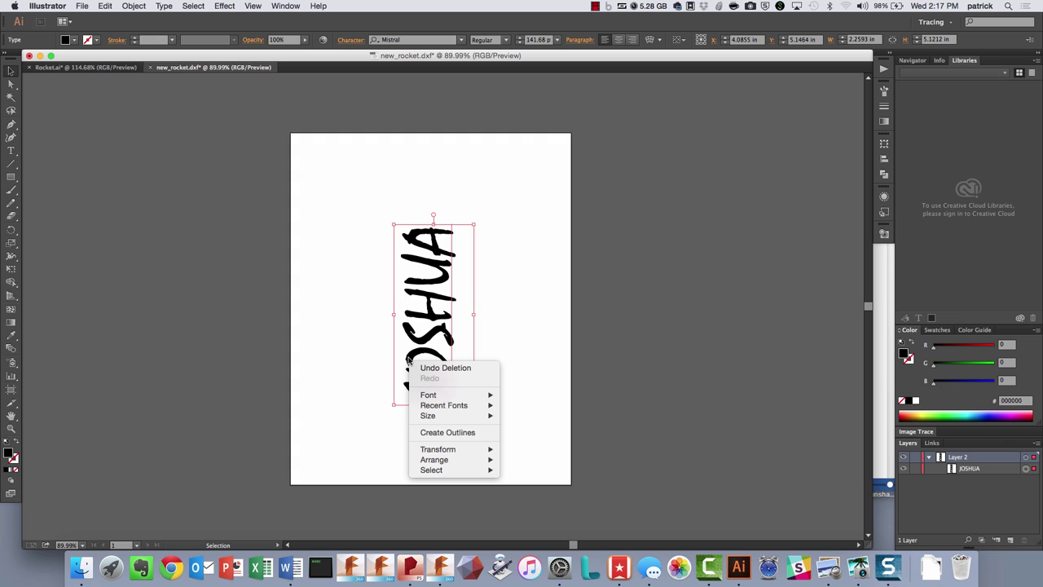
pyautogui.click(439, 433)
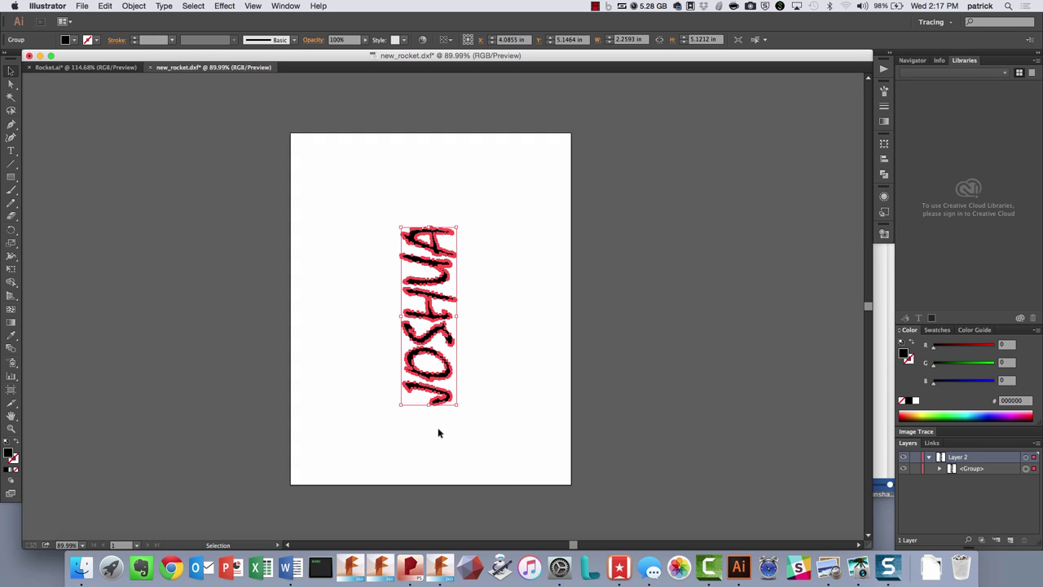
pyautogui.click(439, 433)
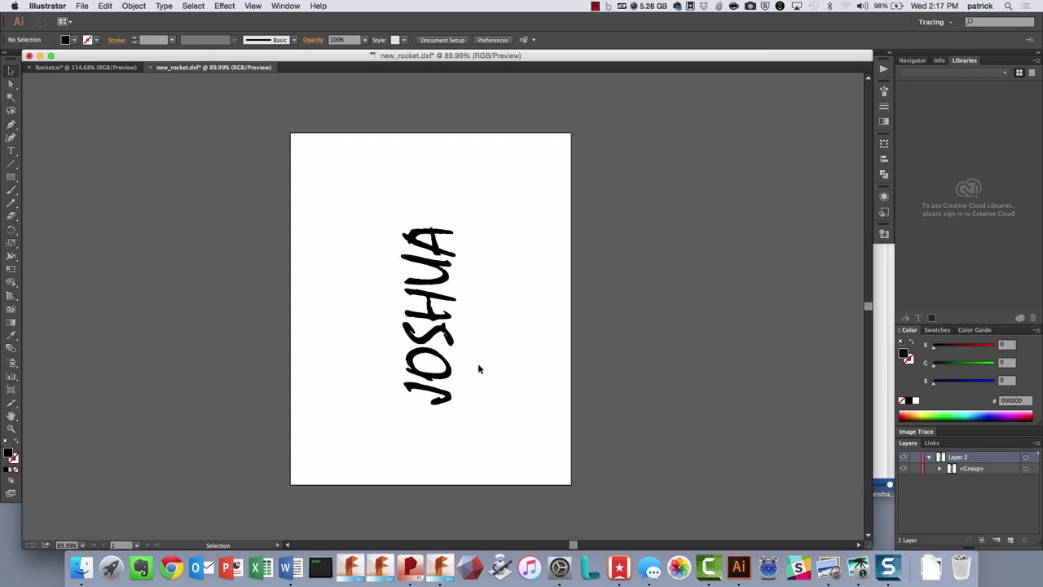
pyautogui.click(448, 379)
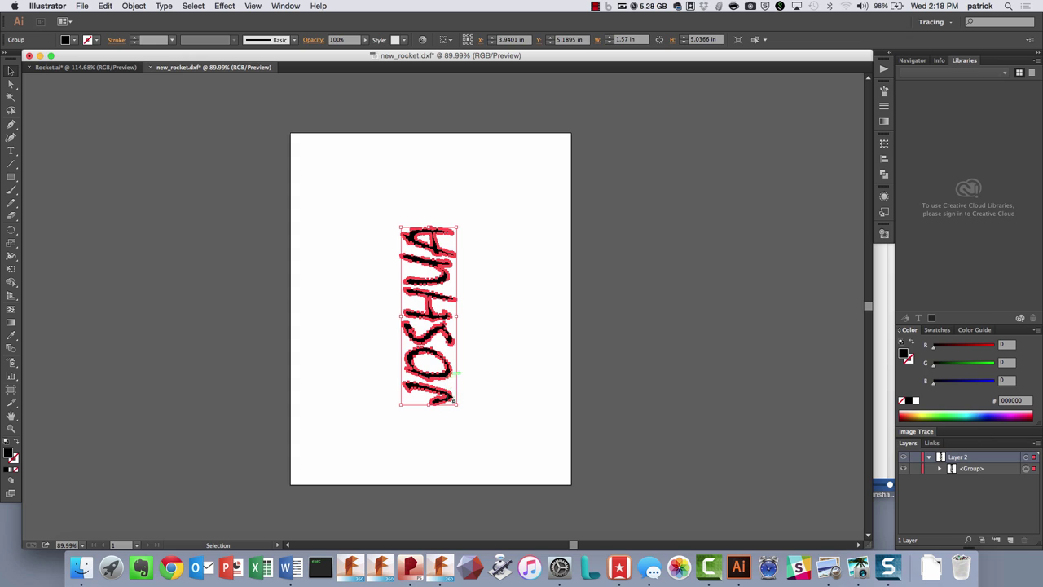
pyautogui.click(439, 203)
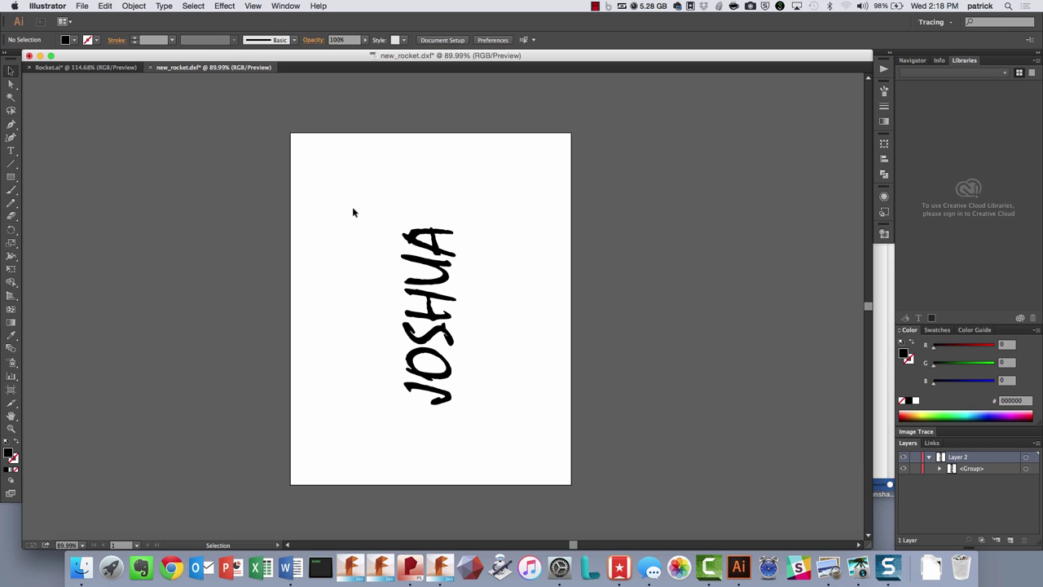
# Save the document to the Desktop in SVG format as new_rocket.svg, using the SVG 1.1 profile
pyautogui.click(81, 6)
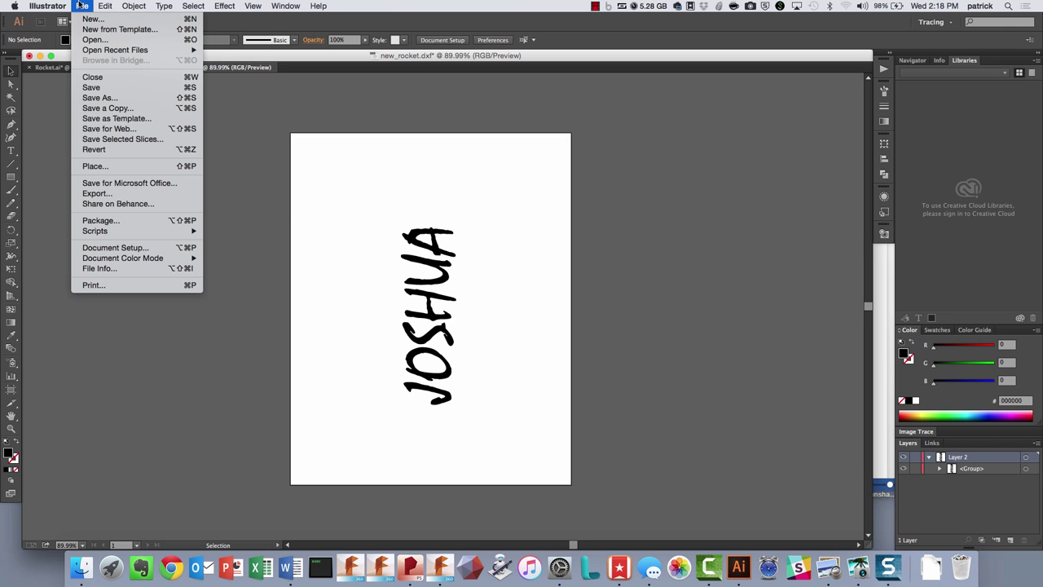
pyautogui.click(94, 97)
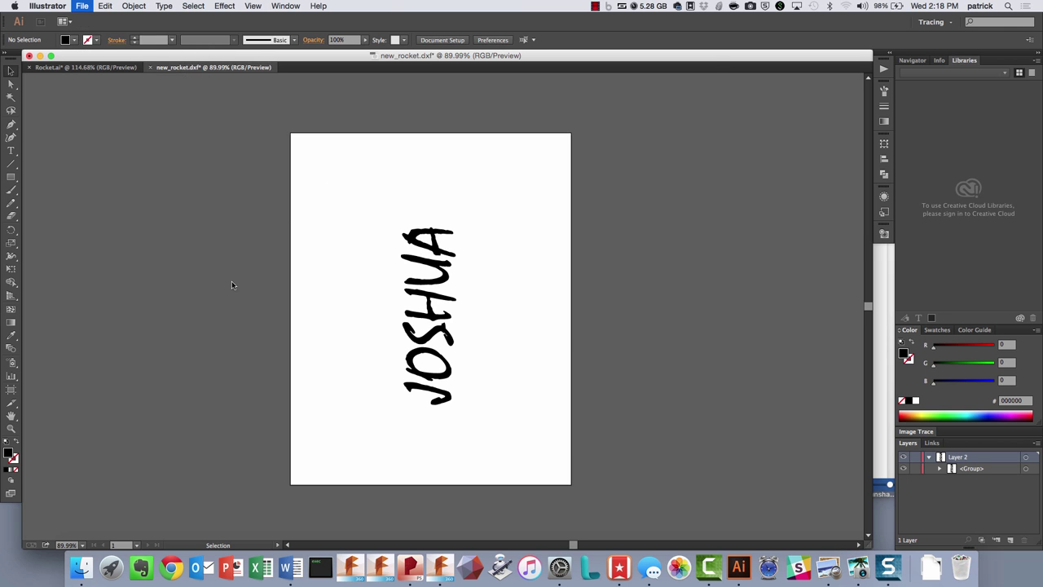
pyautogui.click(507, 388)
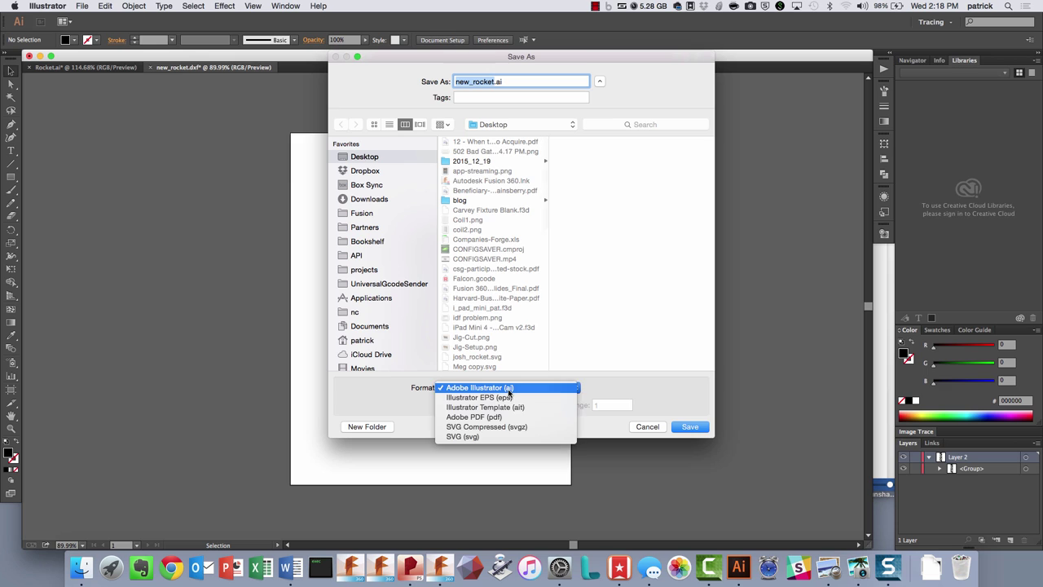
pyautogui.click(505, 437)
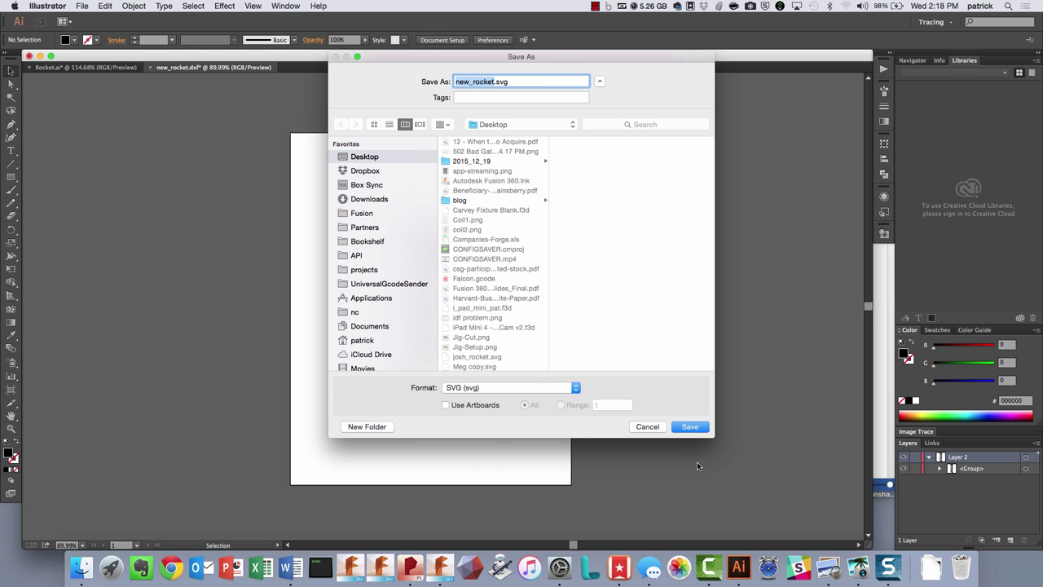
pyautogui.click(692, 428)
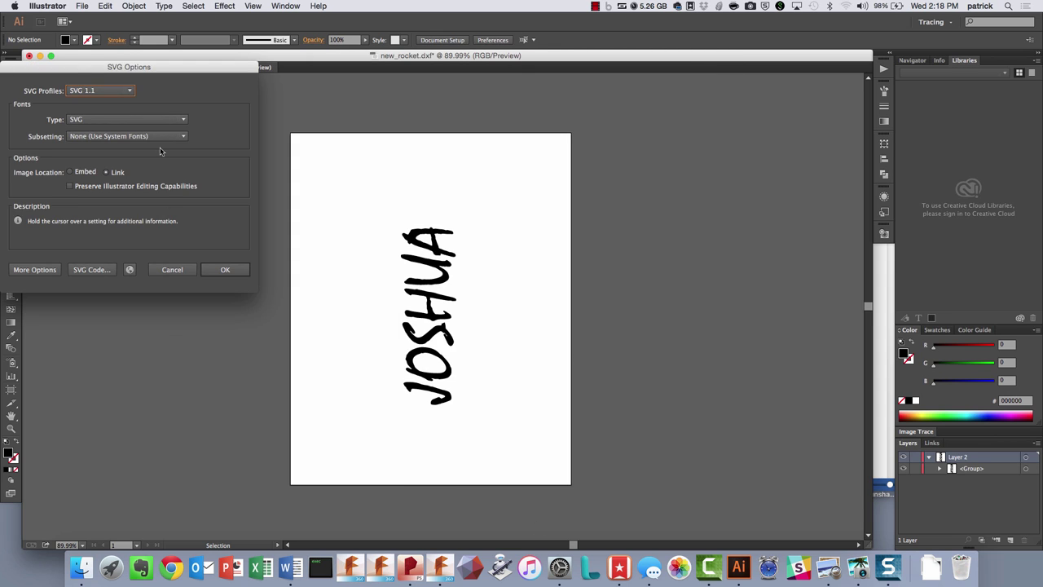
pyautogui.click(236, 270)
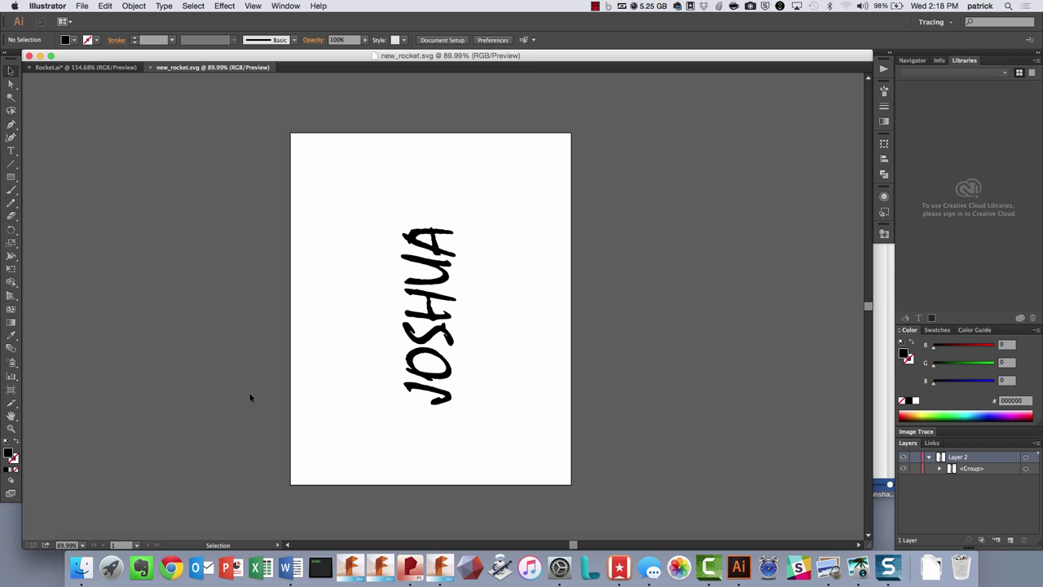
# Switch to Fusion 360, start Insert SVG in the rocket design and choose new_rocket.svg from the Desktop
pyautogui.click(440, 567)
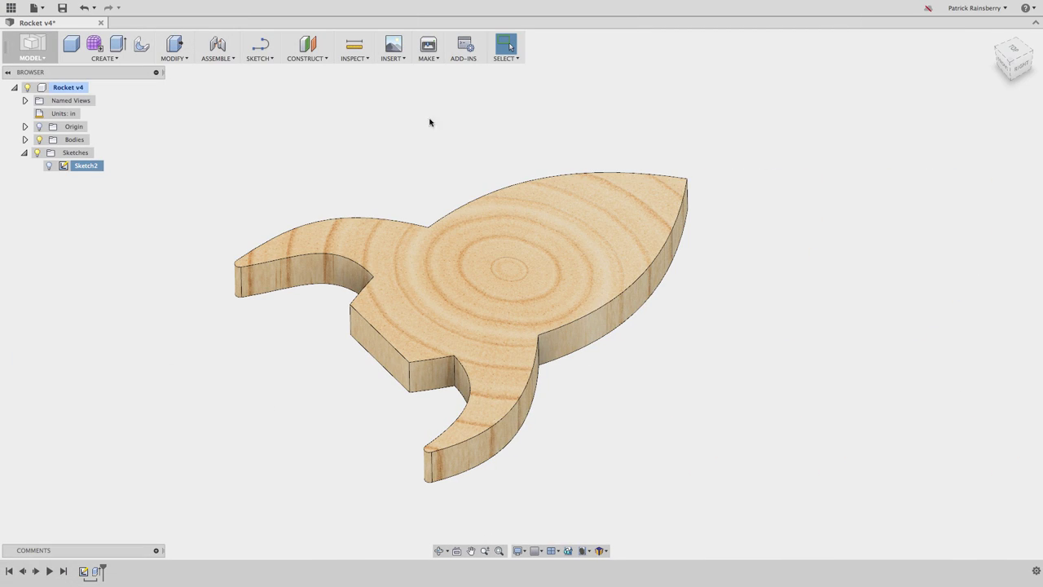
pyautogui.click(394, 59)
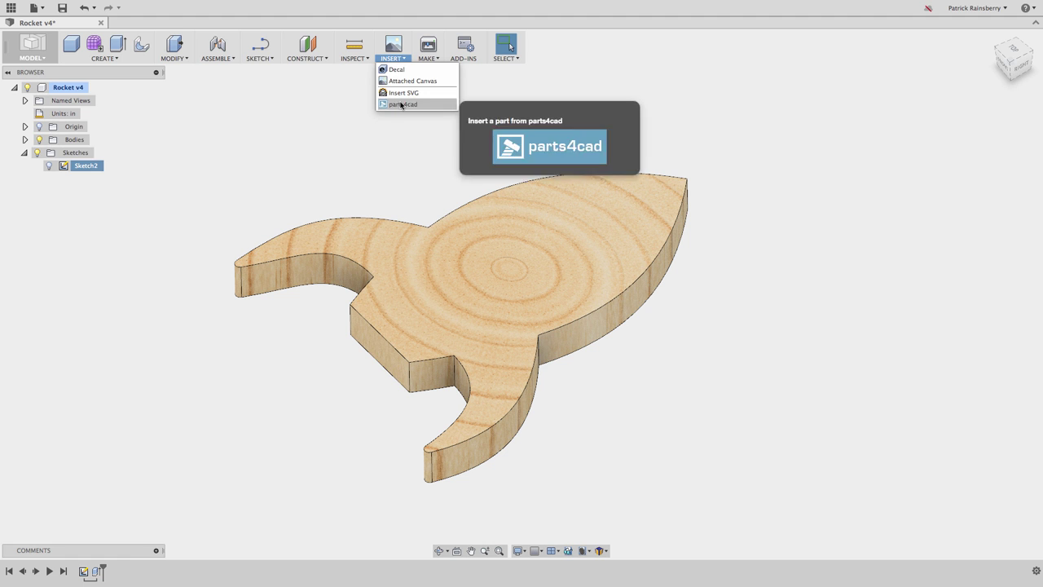
pyautogui.click(401, 93)
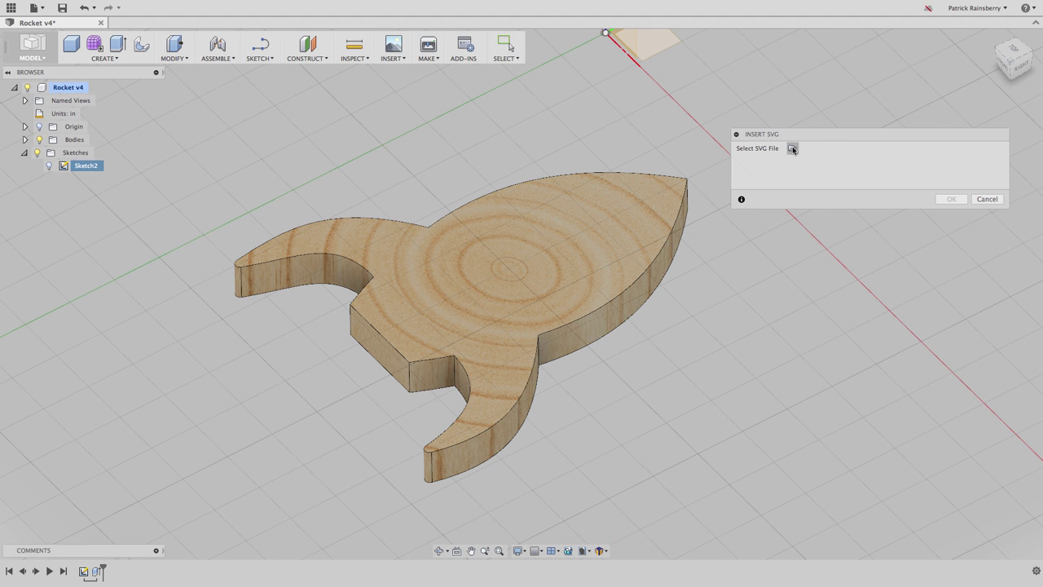
pyautogui.click(792, 148)
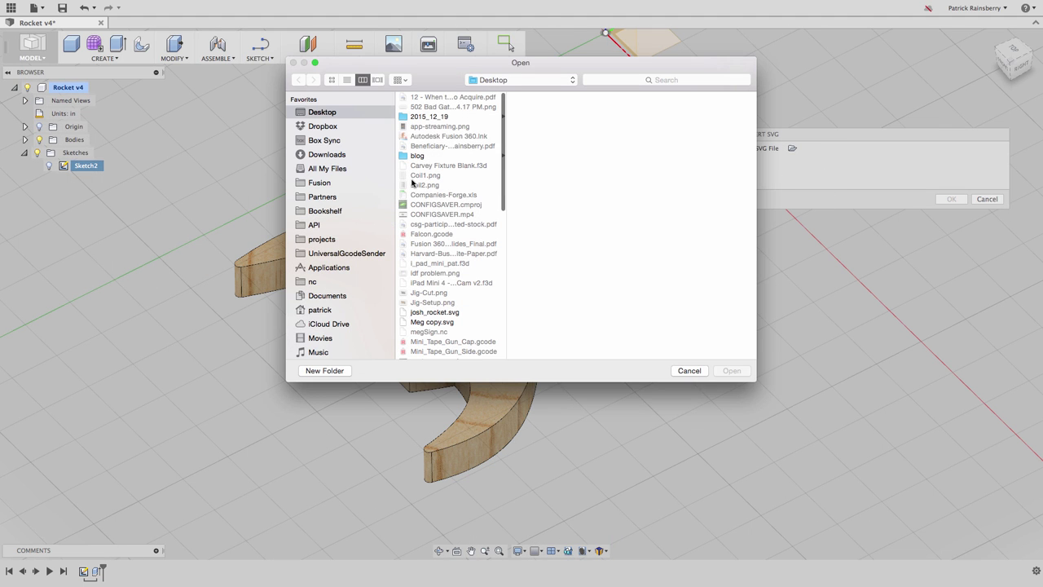
pyautogui.scroll(-8, 409, 279)
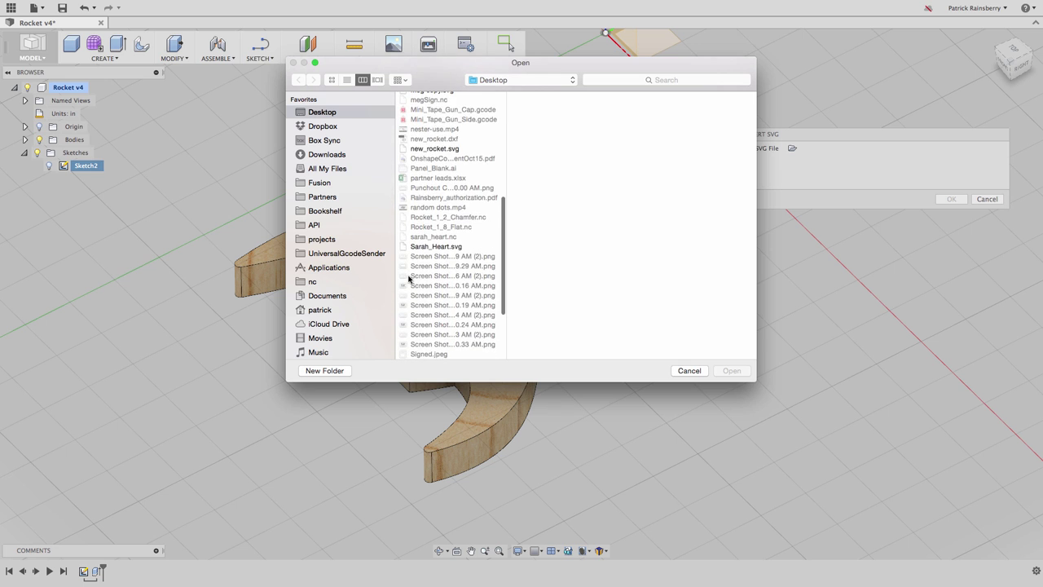
pyautogui.scroll(3, 406, 277)
pyautogui.click(429, 204)
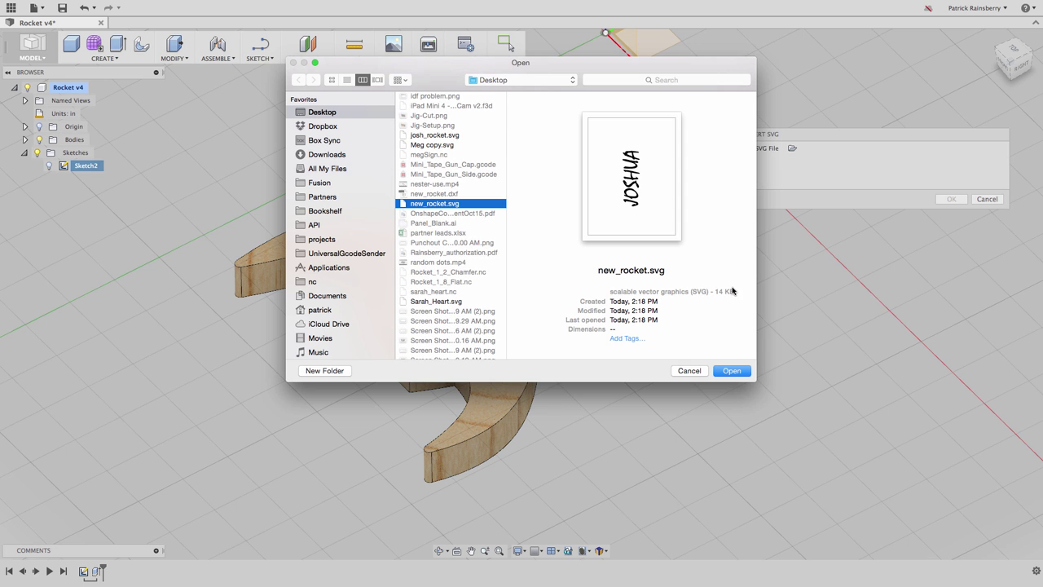
pyautogui.click(737, 372)
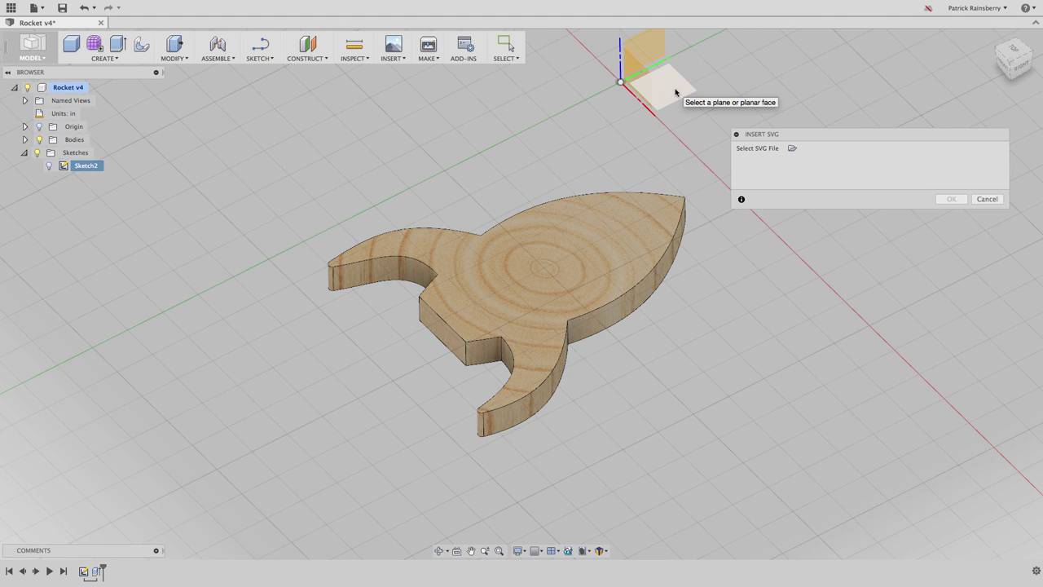
# Place the SVG on the horizontal origin plane with a plane scale of 1/72 and finish the sketch
pyautogui.click(675, 92)
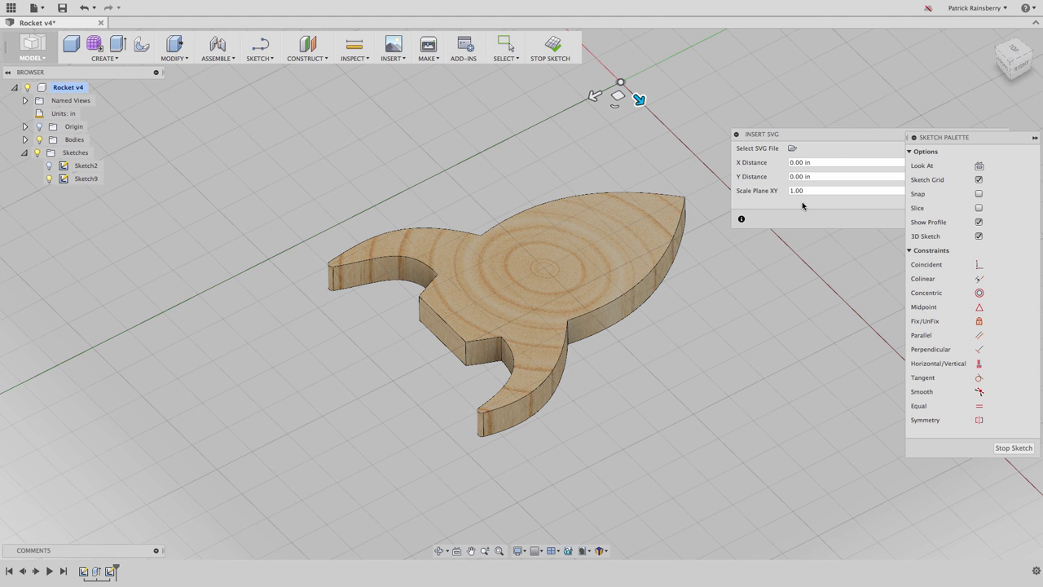
pyautogui.moveTo(837, 135); pyautogui.dragTo(692, 119)
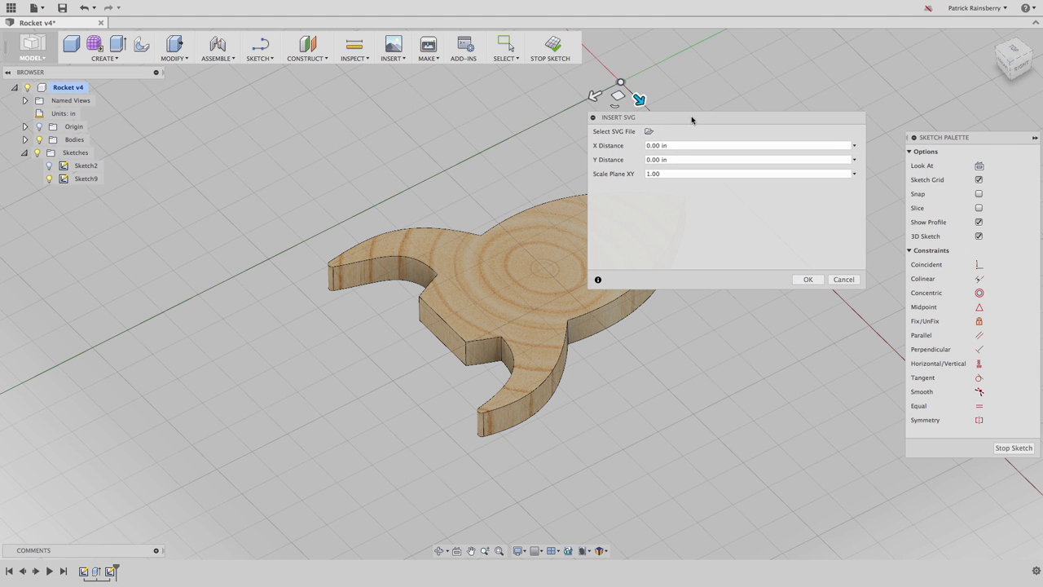
pyautogui.doubleClick(683, 171)
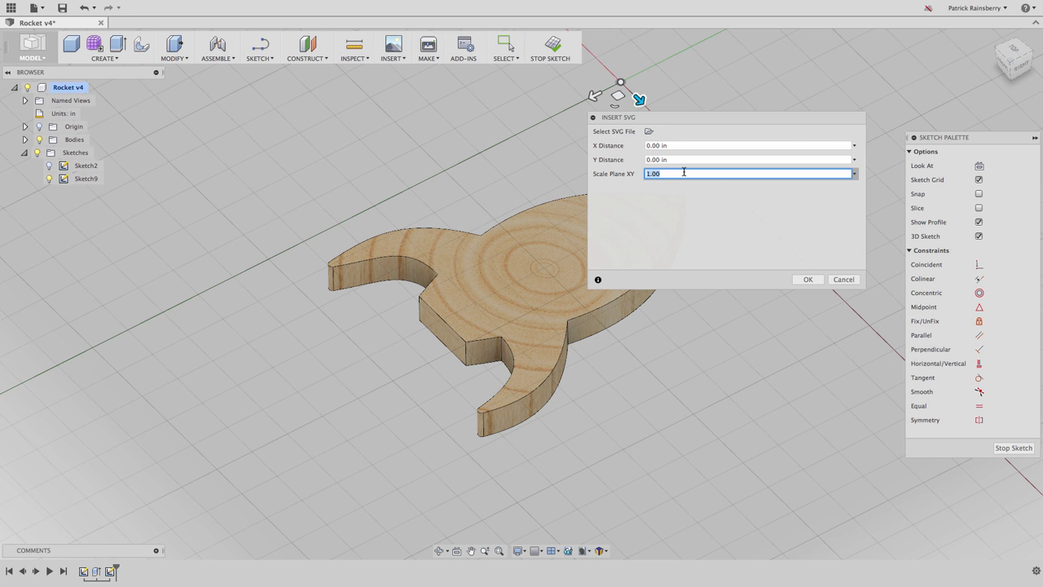
pyautogui.write('1/72')
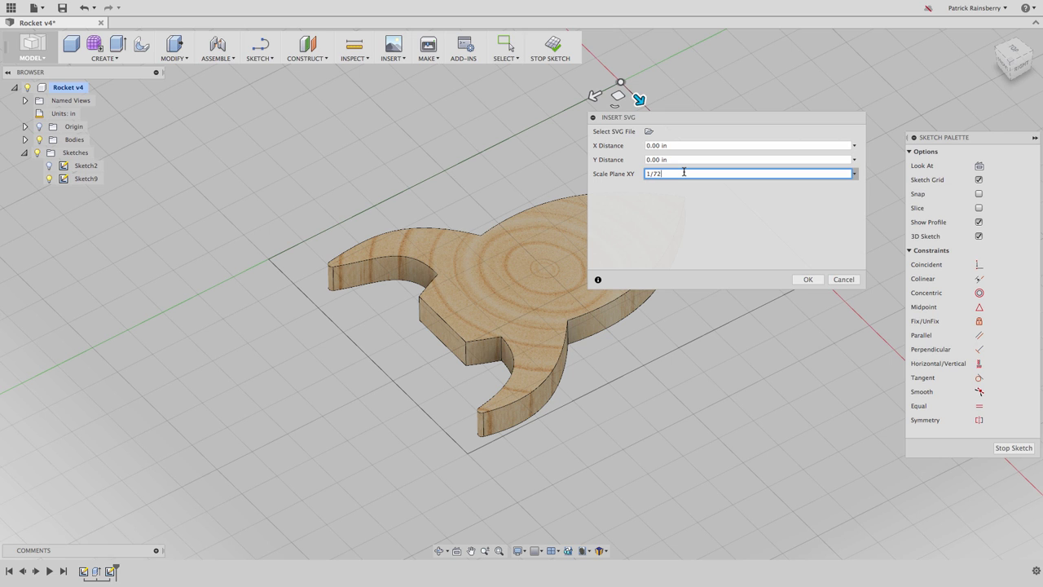
pyautogui.click(808, 279)
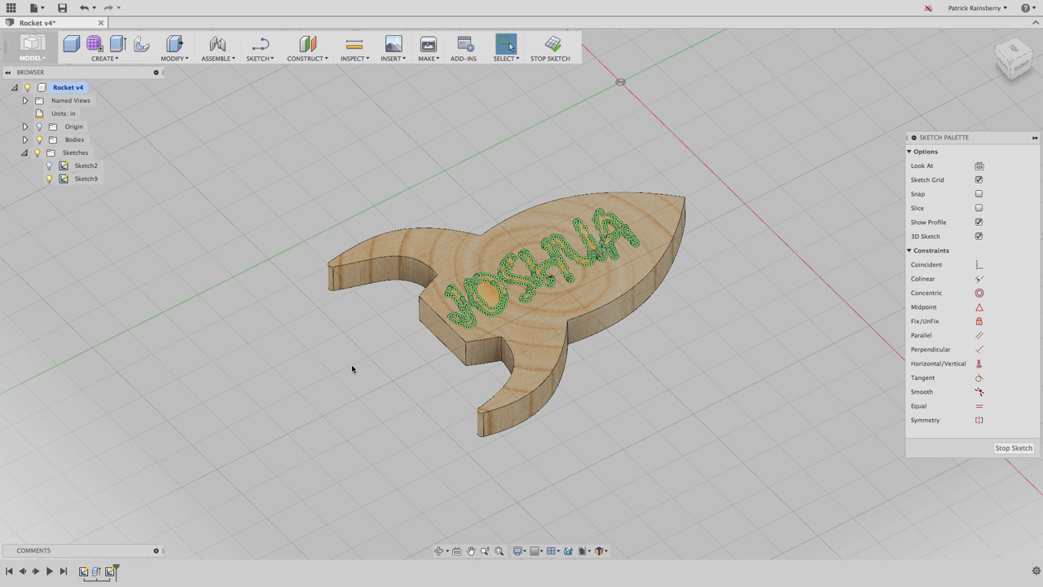
pyautogui.scroll(5, 351, 364)
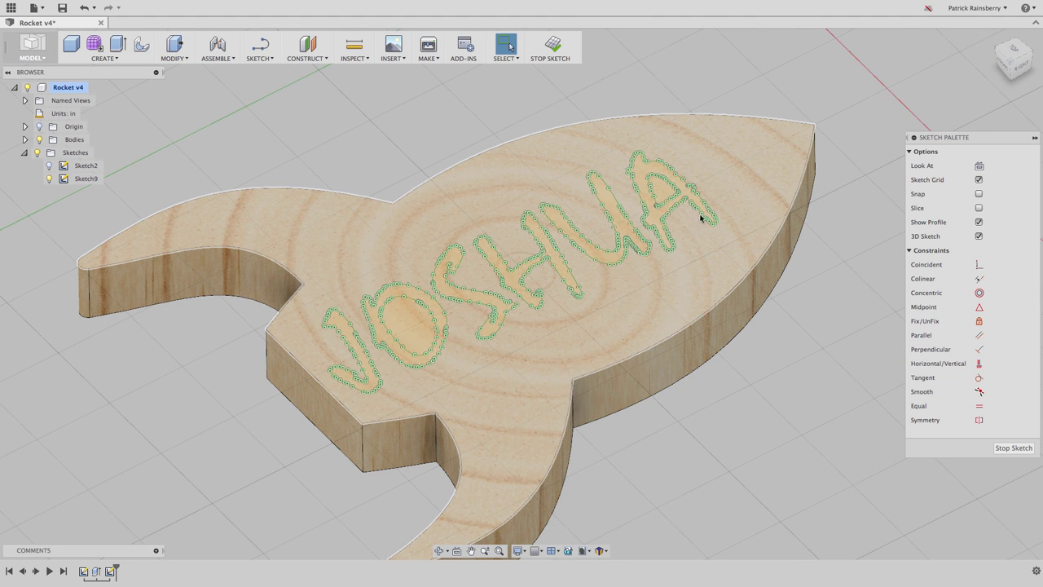
pyautogui.scroll(-4, 736, 400)
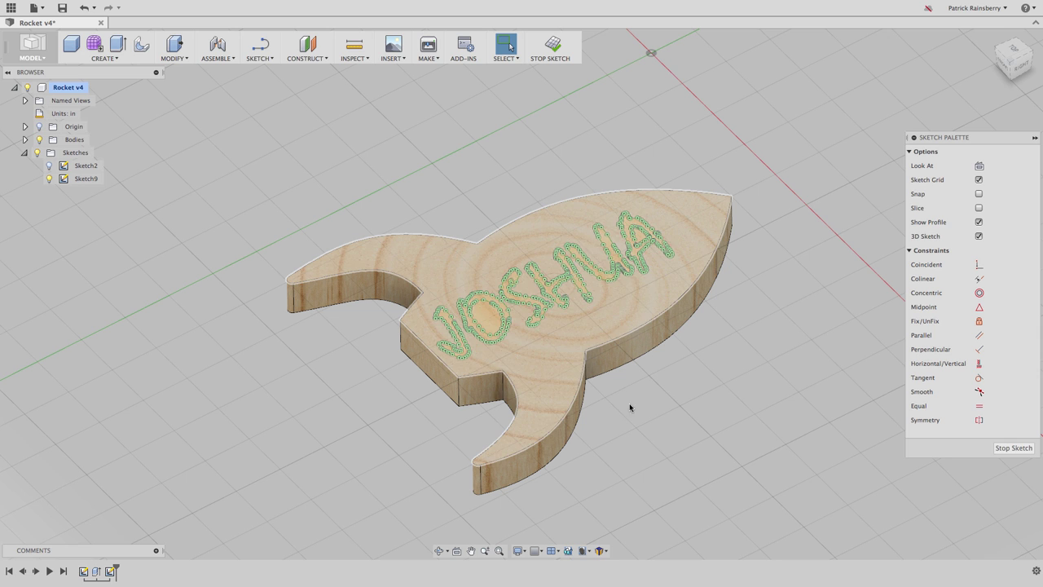
pyautogui.click(555, 52)
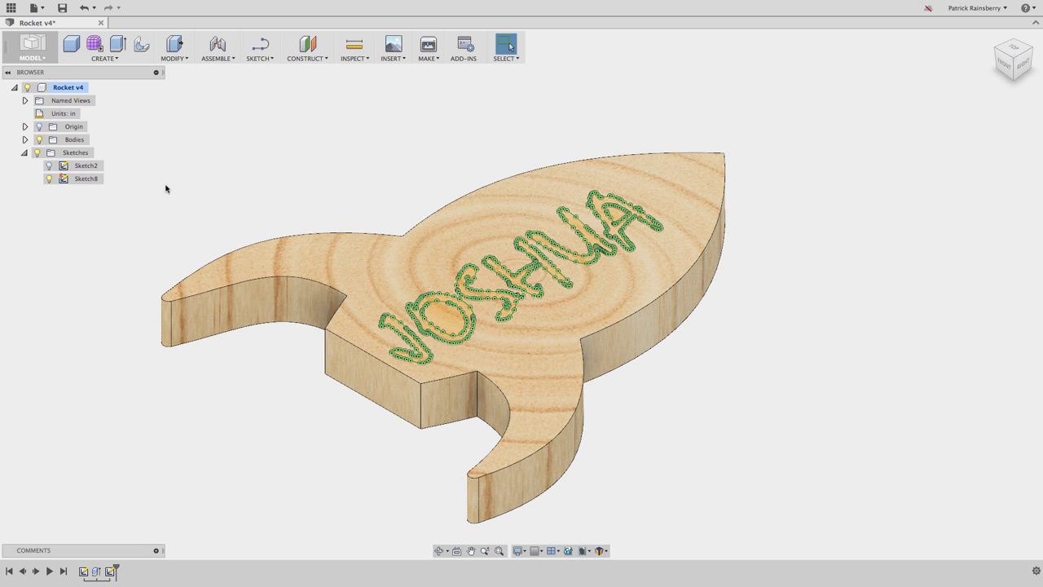
# Start an Extrude and select the six letter profiles of the name on the rocket's top face, leaving out the letters' inner areas
pyautogui.click(118, 61)
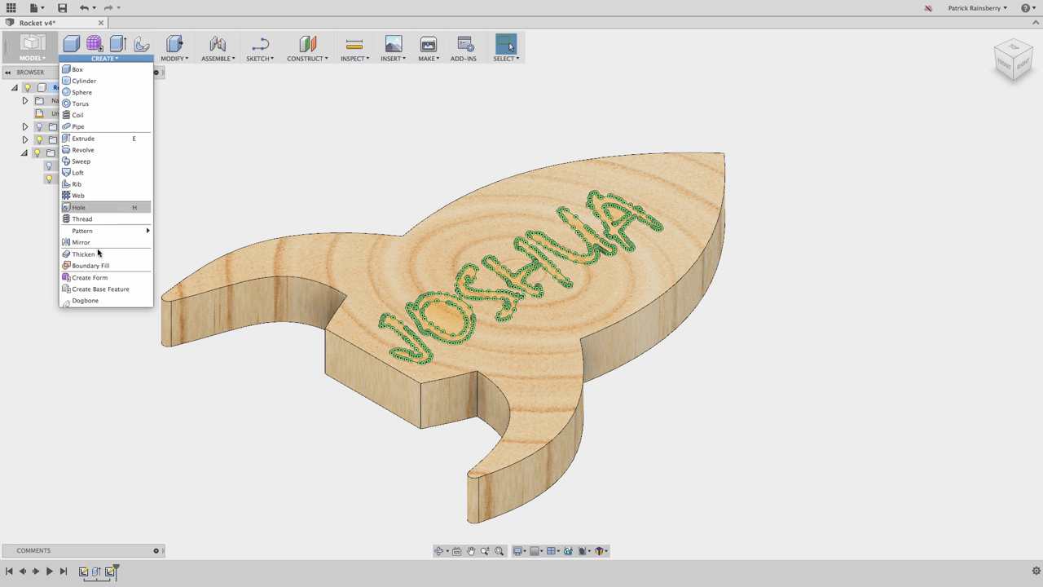
pyautogui.click(109, 138)
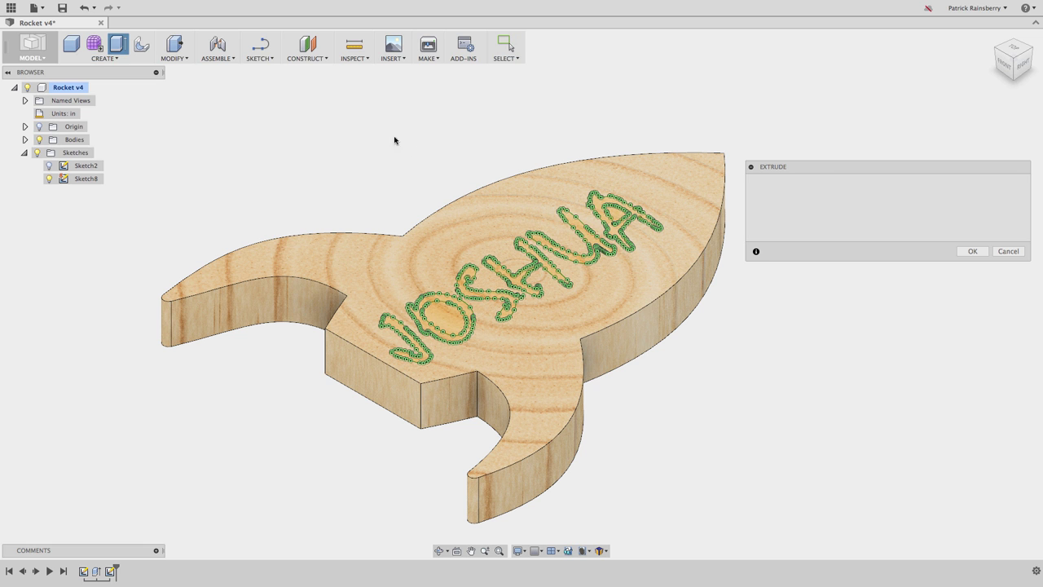
pyautogui.click(118, 61)
pyautogui.click(140, 138)
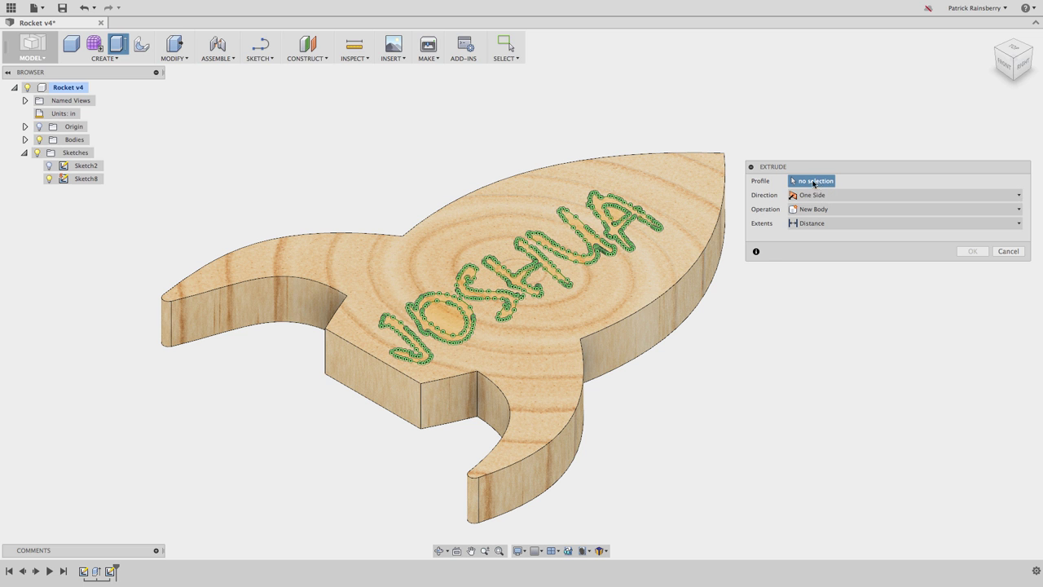
pyautogui.click(427, 352)
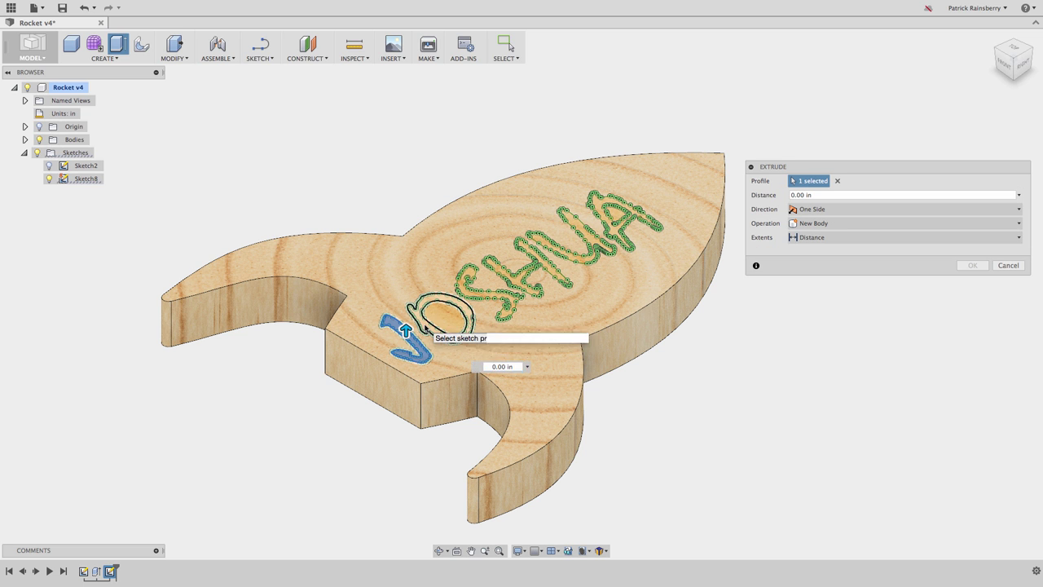
pyautogui.click(471, 318)
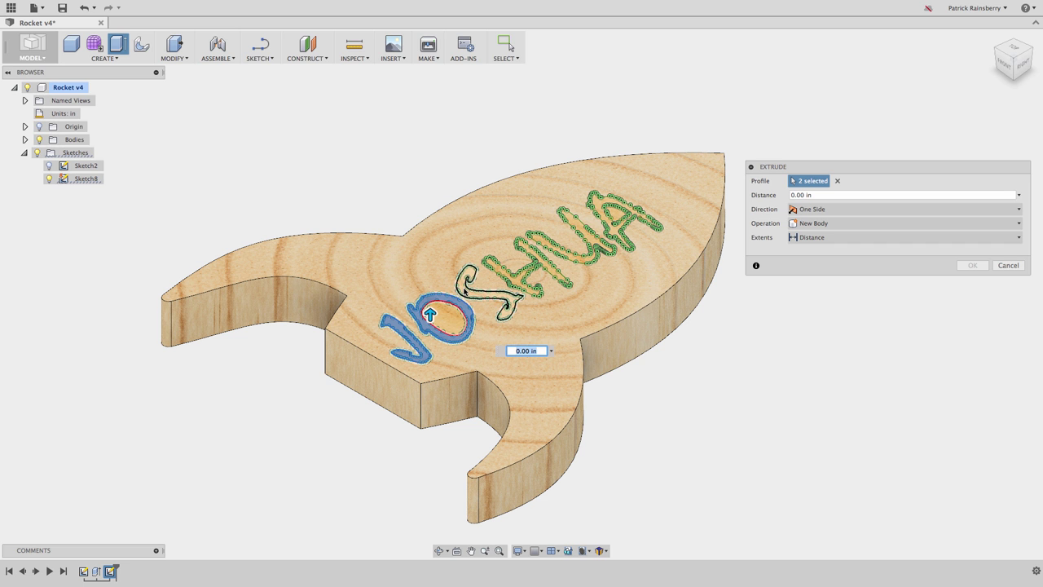
pyautogui.click(466, 291)
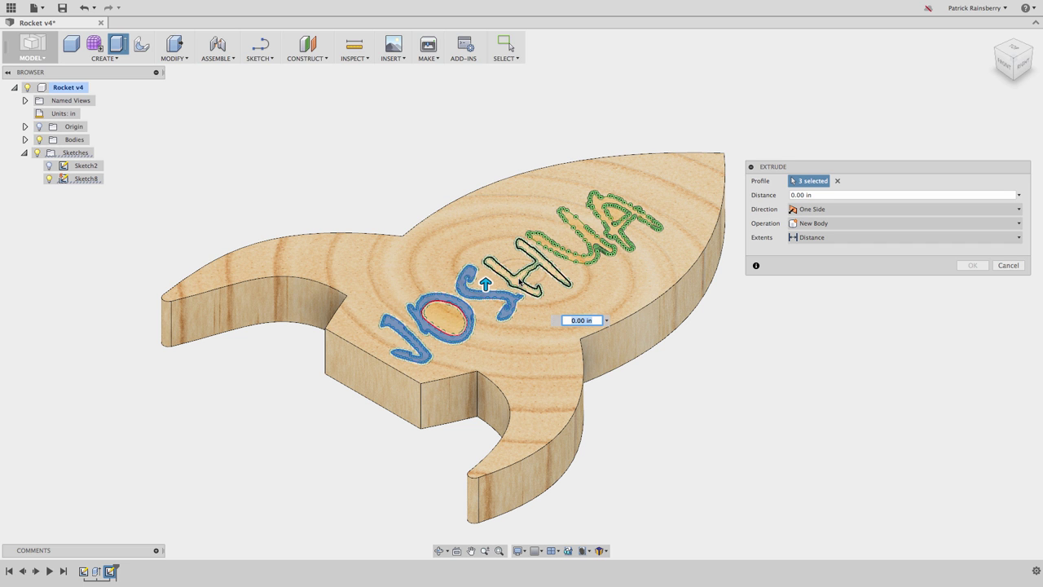
pyautogui.click(519, 282)
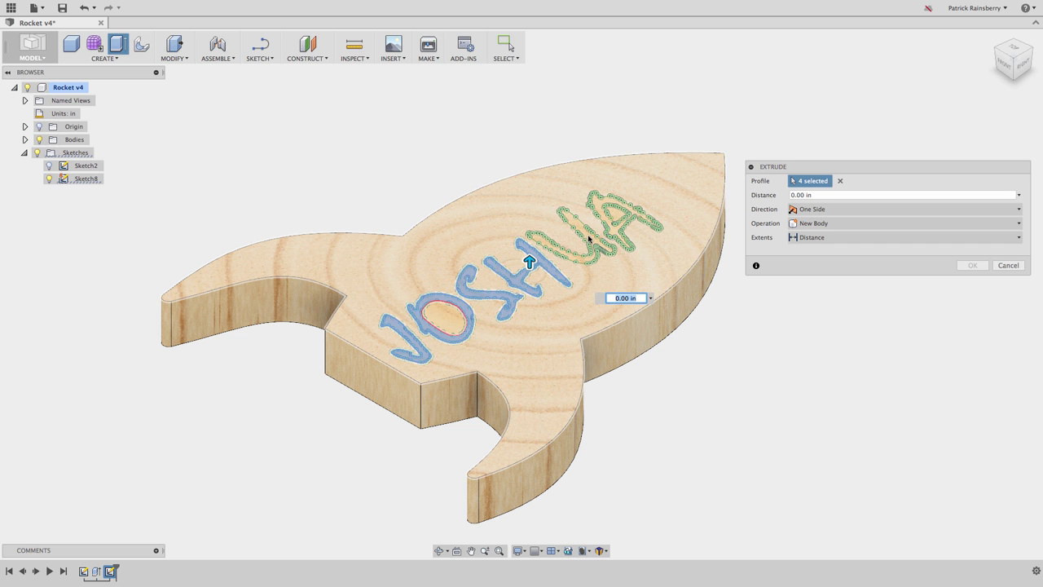
pyautogui.click(590, 238)
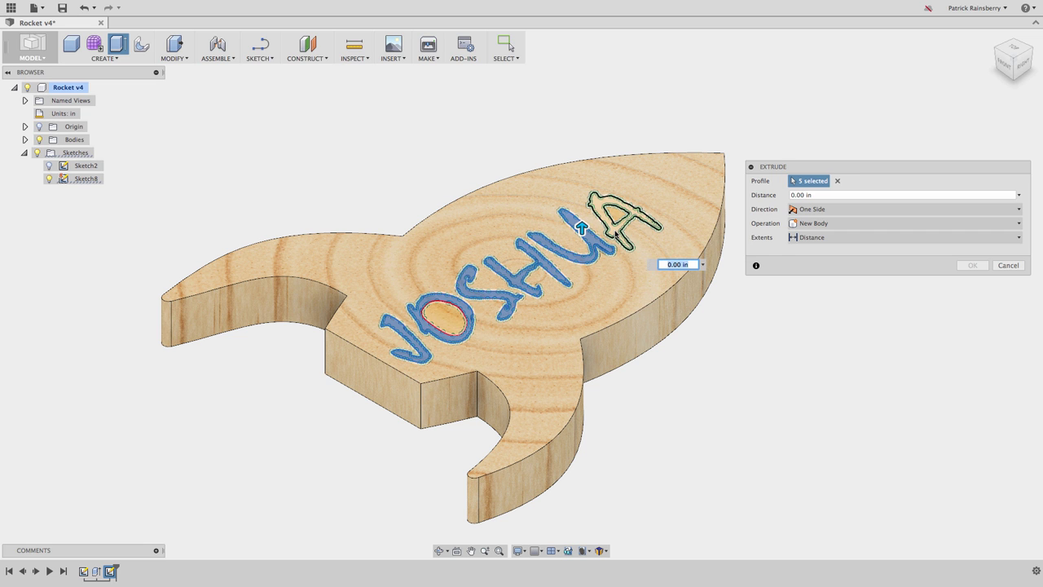
pyautogui.click(617, 233)
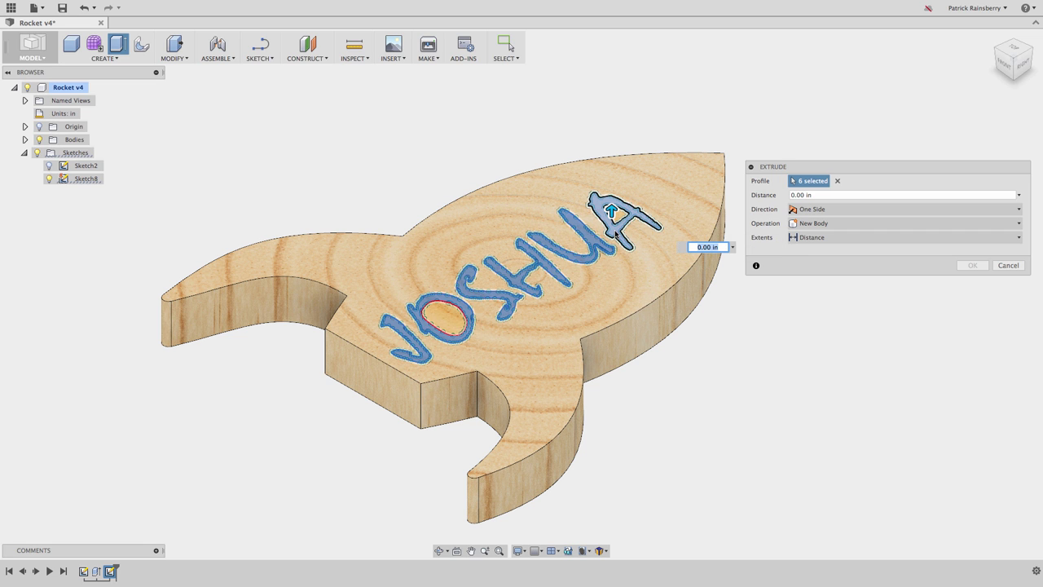
# Extrude the selected letters down into the rocket as a Cut with a distance of -0.25 in
pyautogui.moveTo(612, 210); pyautogui.dragTo(612, 224)
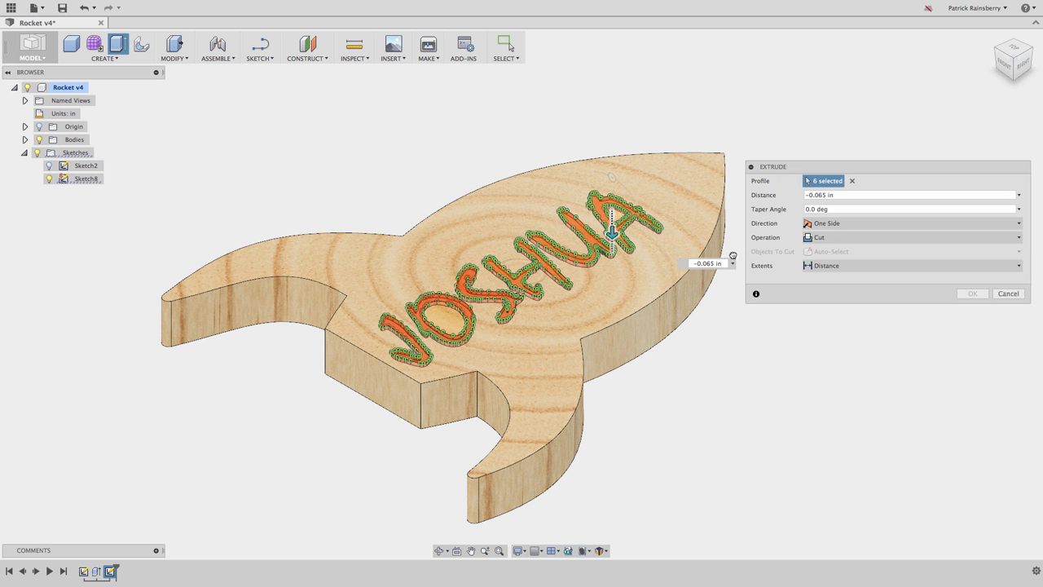
pyautogui.click(821, 195)
pyautogui.write('-0.277')
pyautogui.press('BackSpace')
pyautogui.press('BackSpace')
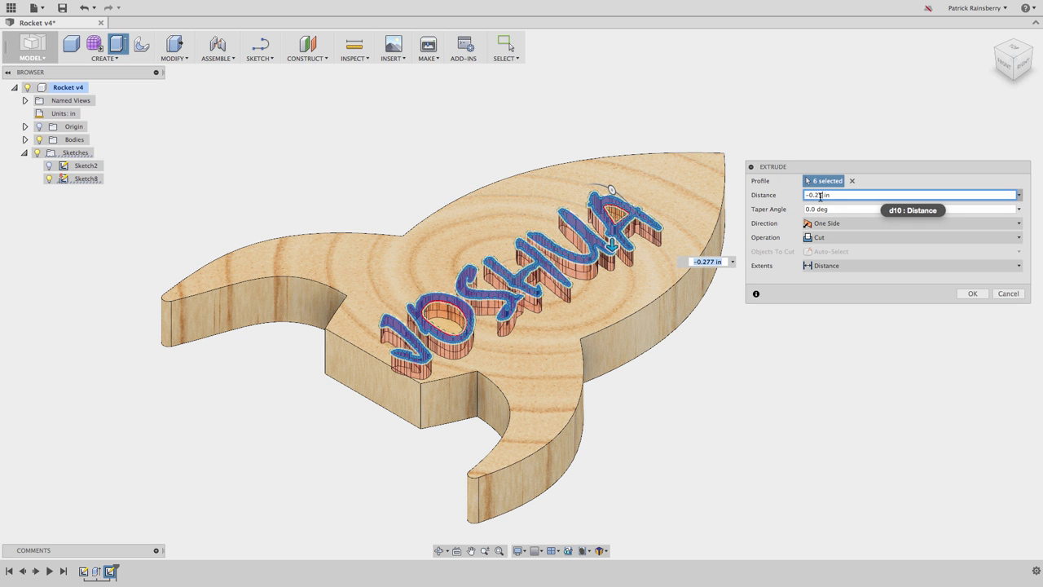
pyautogui.write('5')
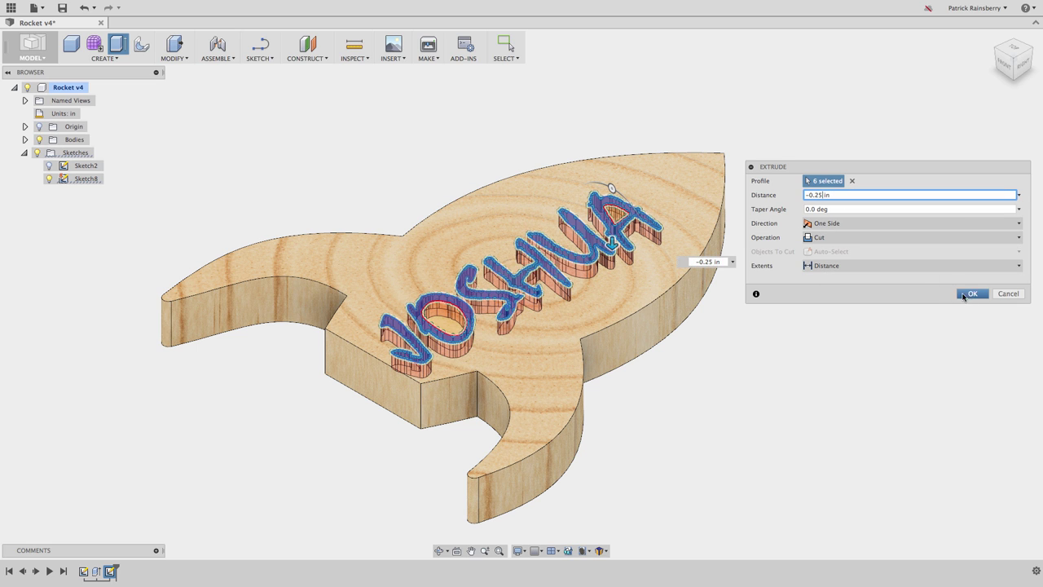
pyautogui.click(970, 295)
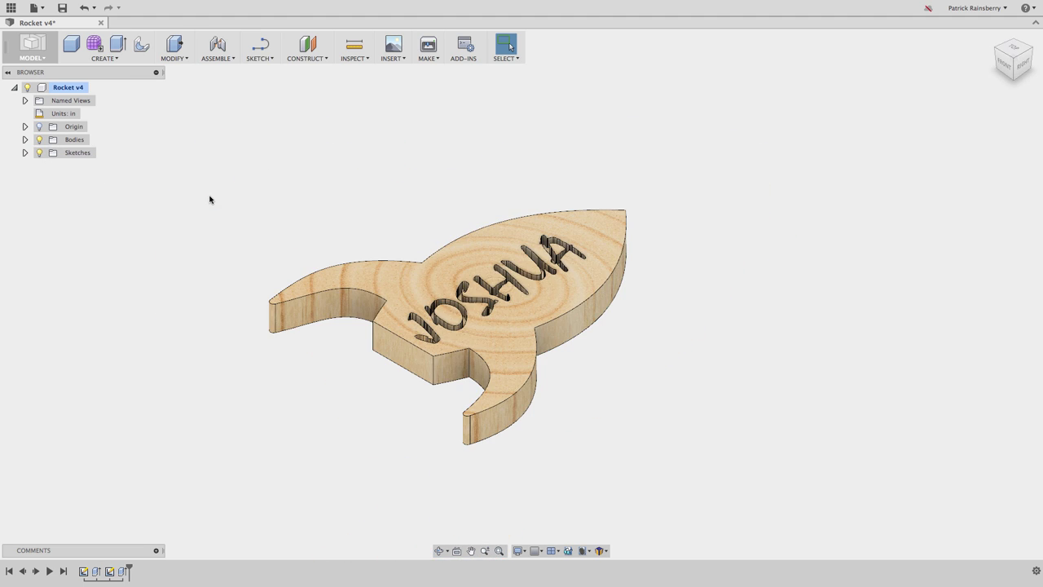
# Switch the rocket design from the Model workspace to the CAM workspace
pyautogui.click(37, 49)
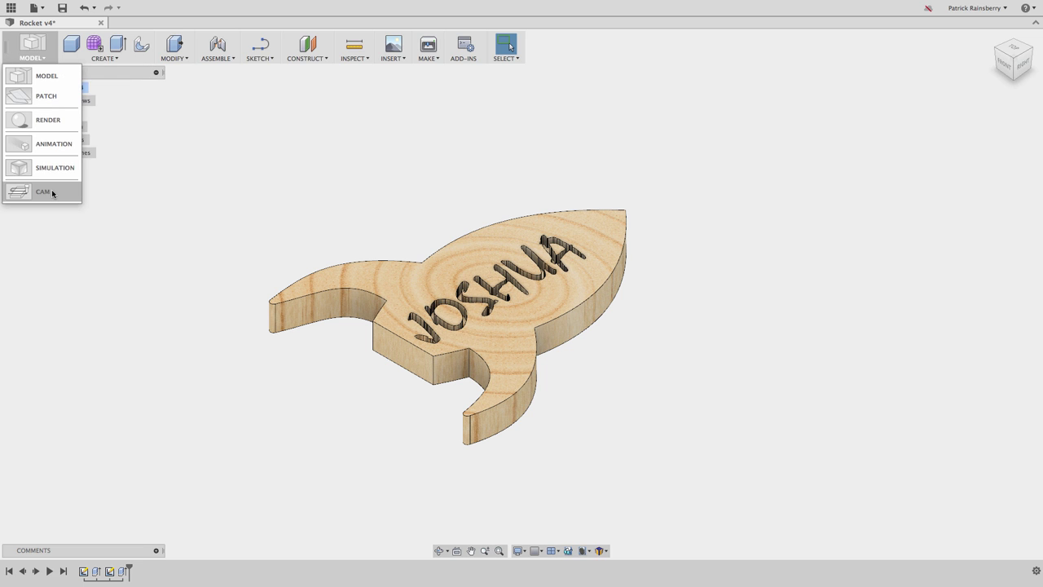